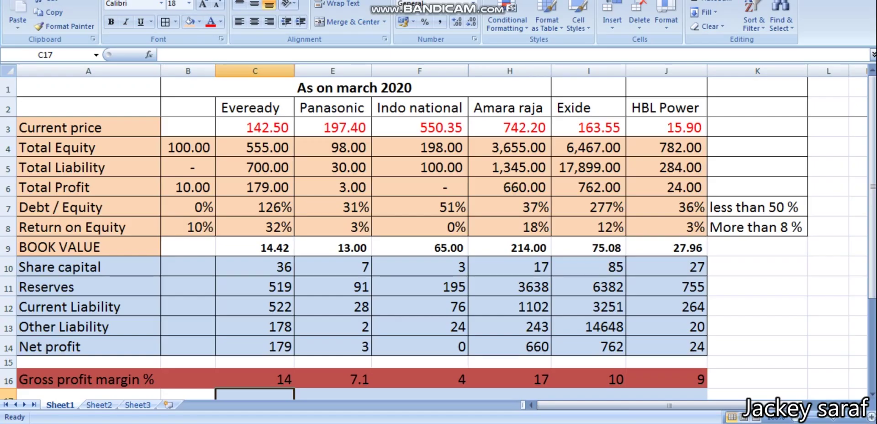
- Review the Total Equity, Share capital, Reserves, Total Liability, Debt / Equity and Return on Equity rows, including the Debt / Equity threshold
left_click(8, 148)
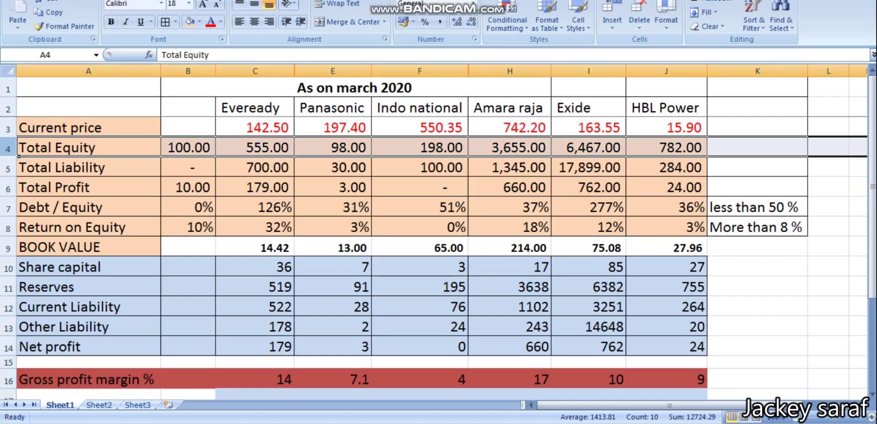
left_click(9, 267)
left_click(8, 287)
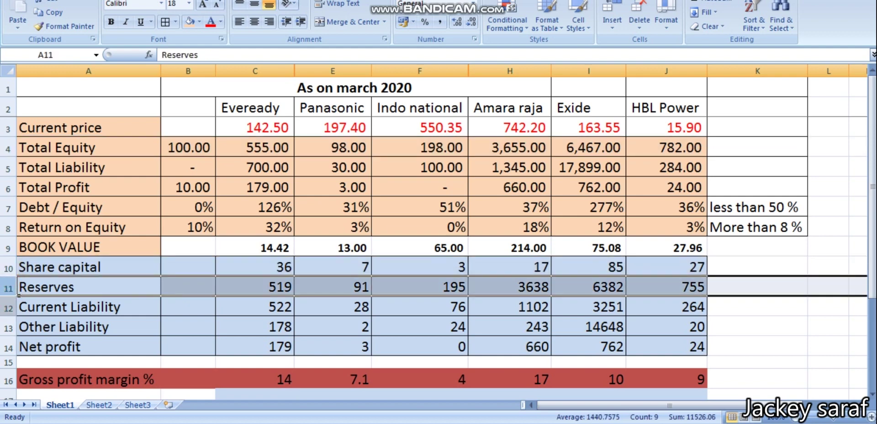
left_click(8, 167)
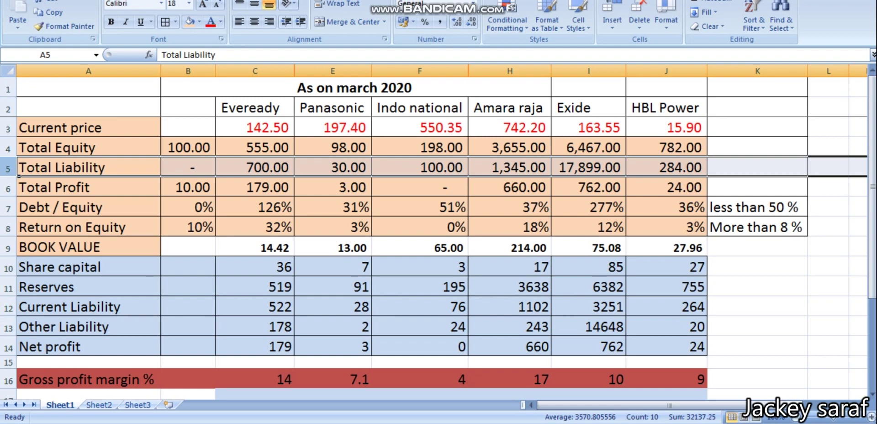
left_click(8, 207)
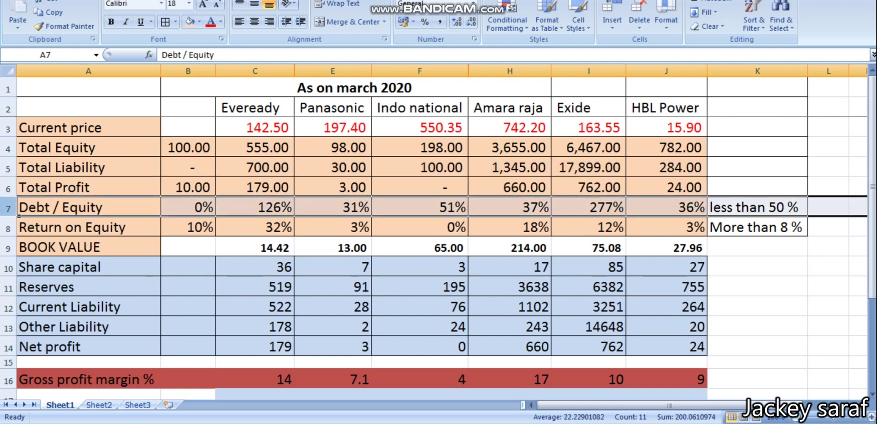
left_click(766, 207)
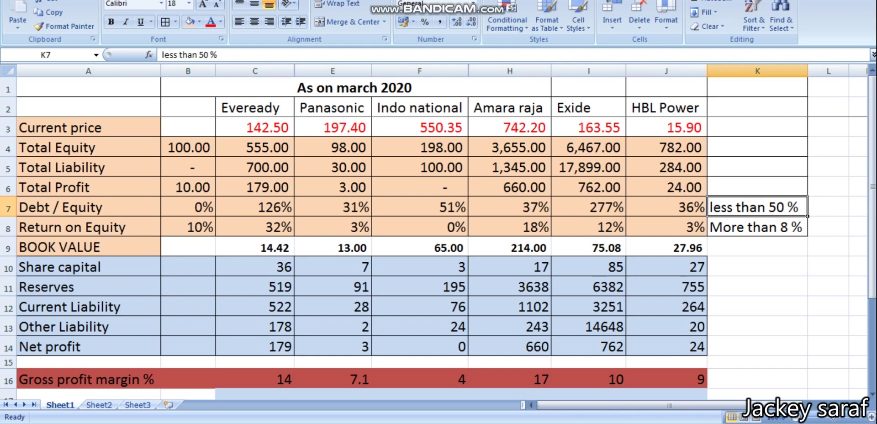
left_click(8, 227)
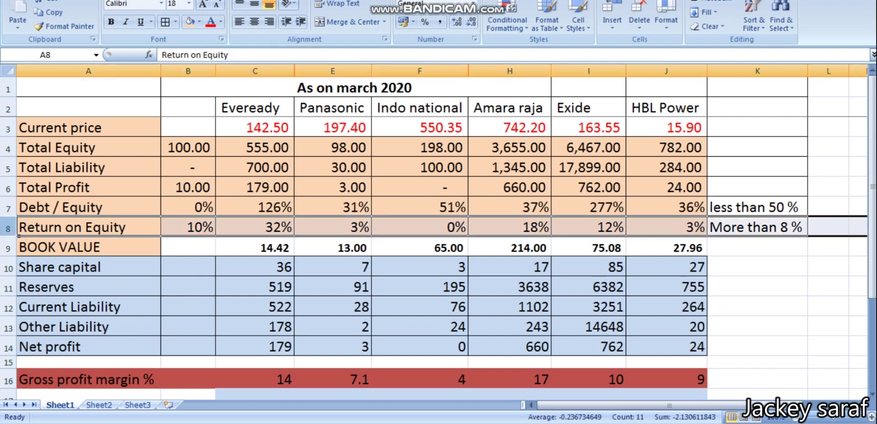
left_click(9, 207)
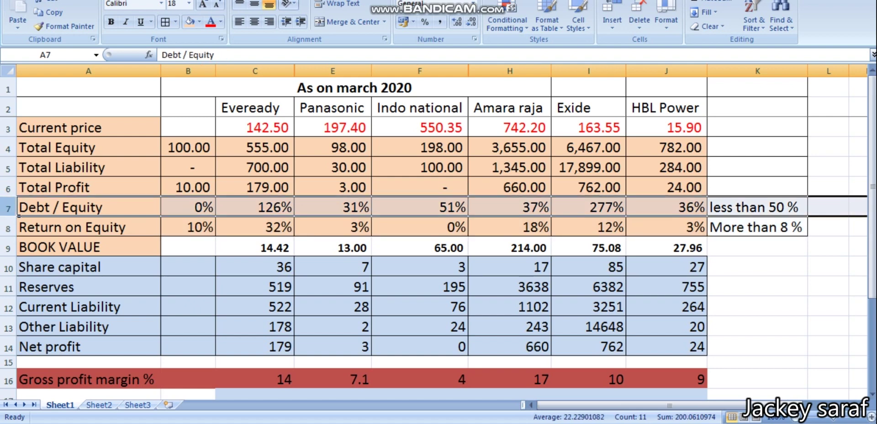
- Fill the Debt / Equity cells of Exide and Eveready with yellow
left_click(607, 208)
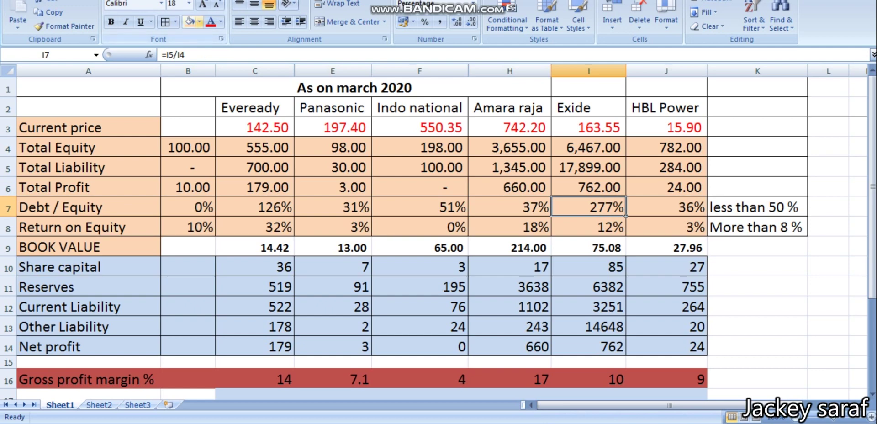
left_click(200, 22)
left_click(221, 118)
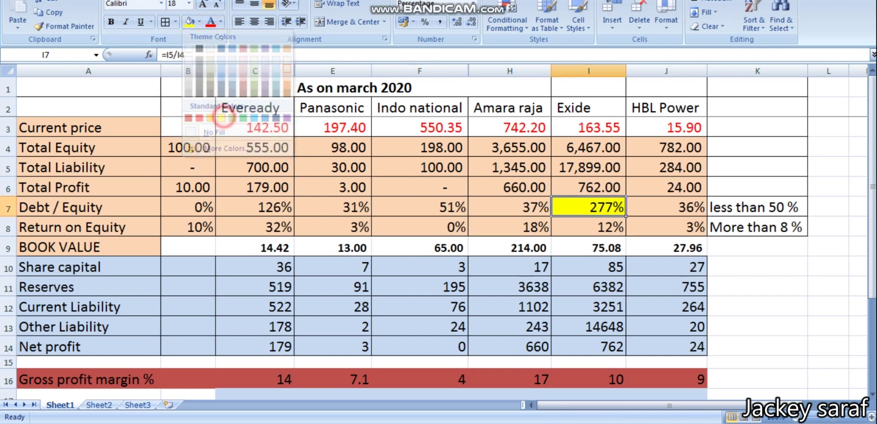
left_click(267, 207)
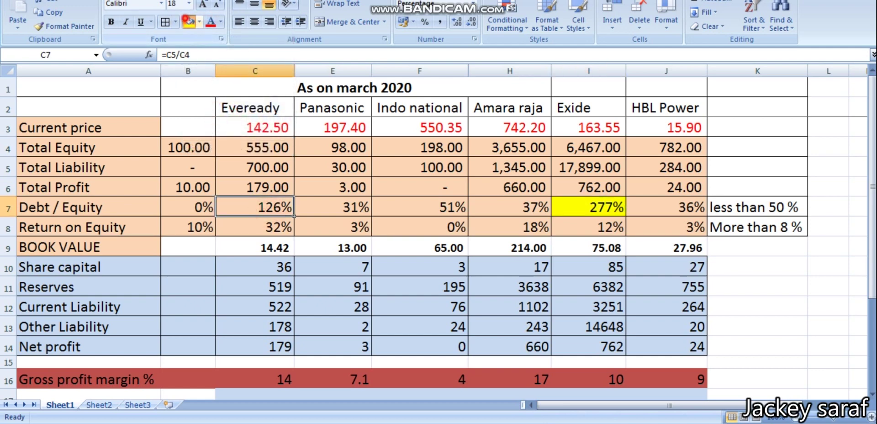
left_click(188, 20)
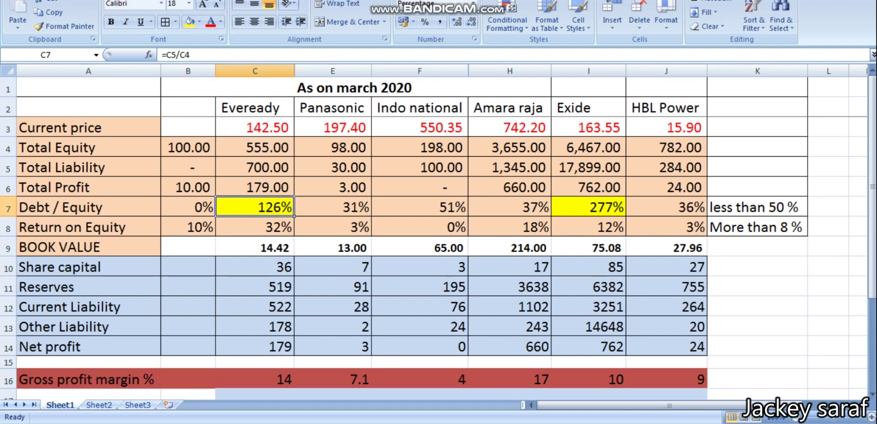
- Examine Indo national's Debt / Equity, the Return on Equity row with Eveready's formula, and Eveready's Debt / Equity
left_click(427, 207)
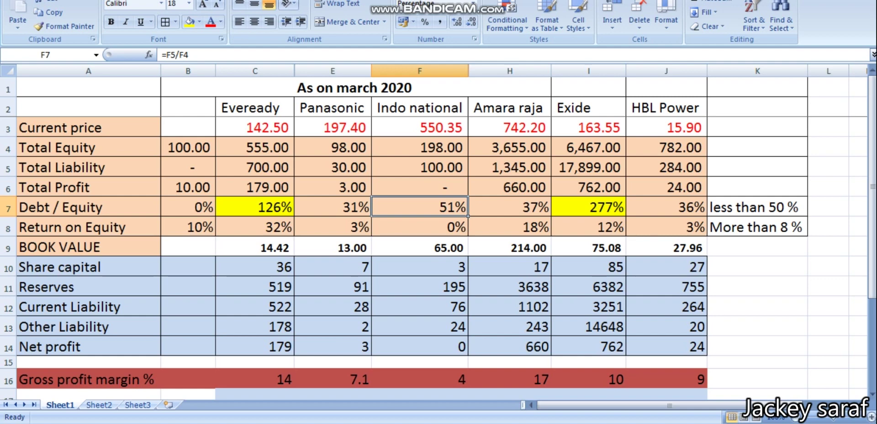
left_click(9, 227)
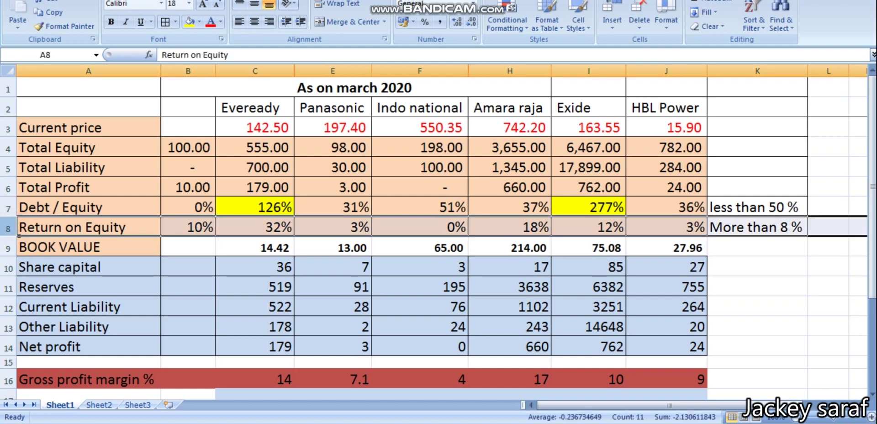
double_click(255, 227)
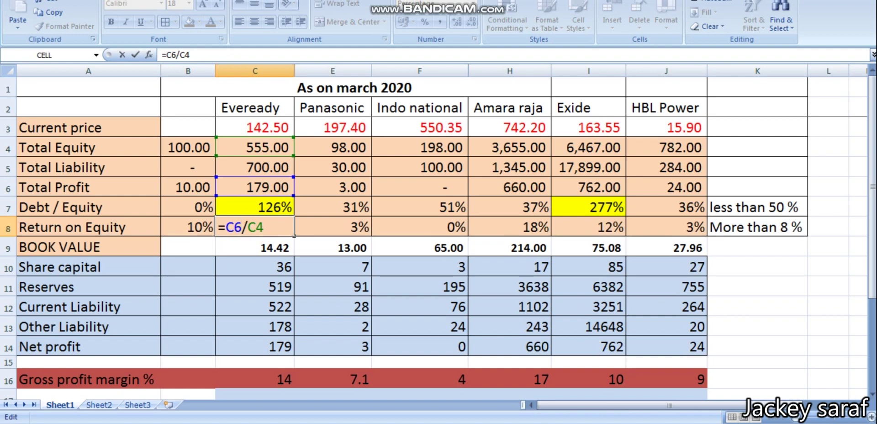
left_click(526, 229)
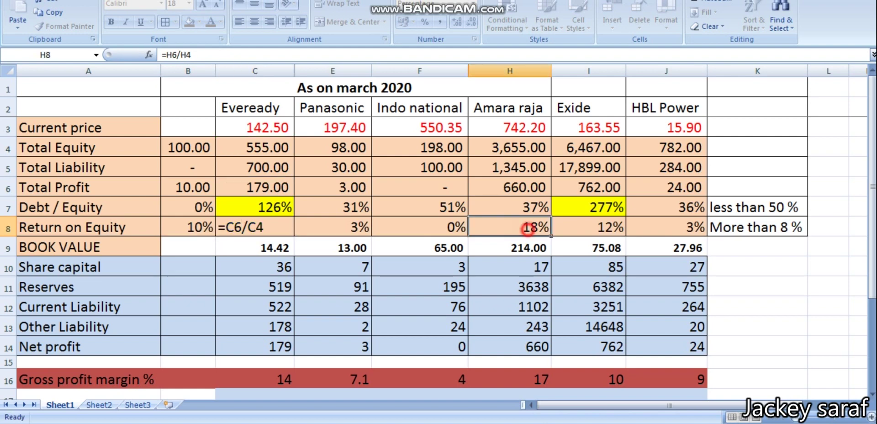
left_click(589, 232)
left_click(247, 227)
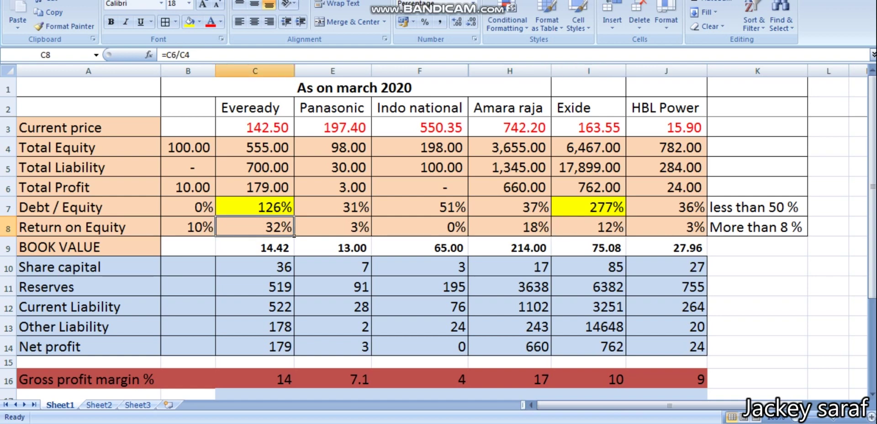
left_click(255, 208)
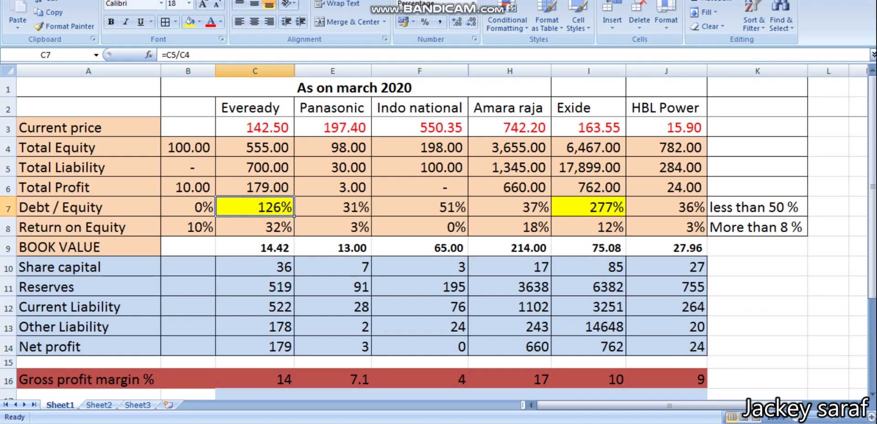
- Fill Amara raja's Debt / Equity and Return on Equity cells with yellow
left_click_drag(510, 206, 510, 227)
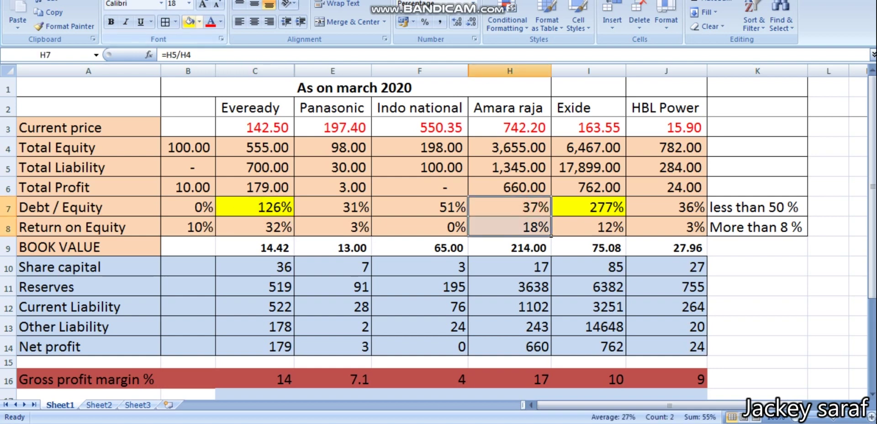
left_click(188, 21)
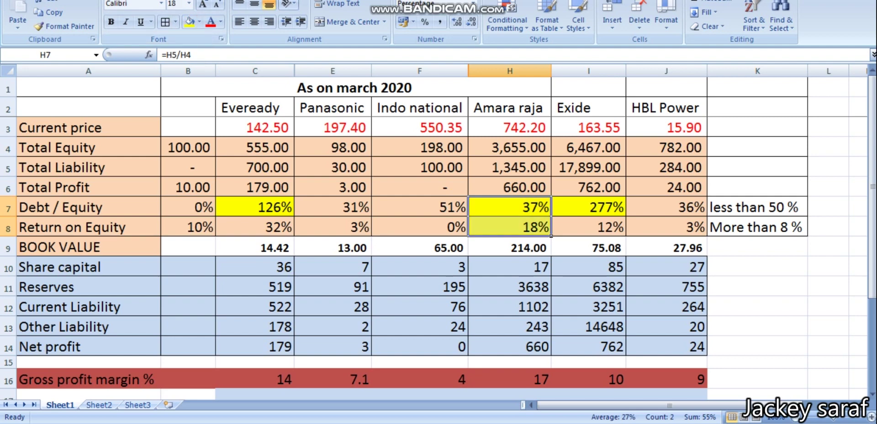
left_click(530, 227)
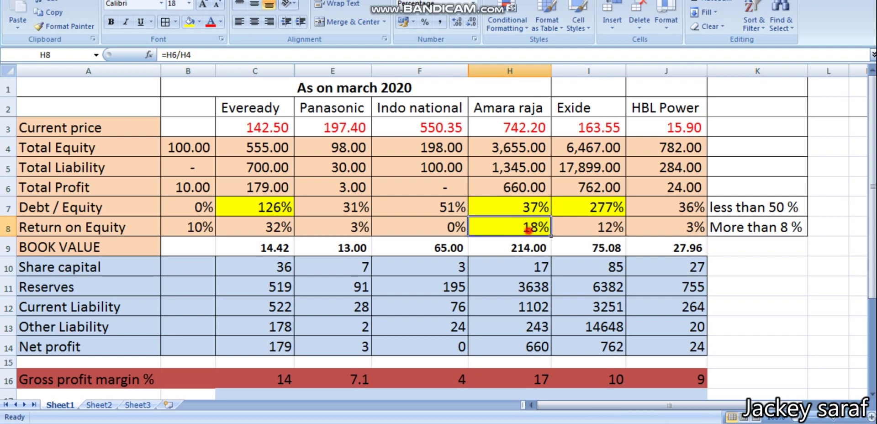
- Check Amara raja's gross profit margin and its promoter and pledged shareholding
scroll(530, 228, "down", 1)
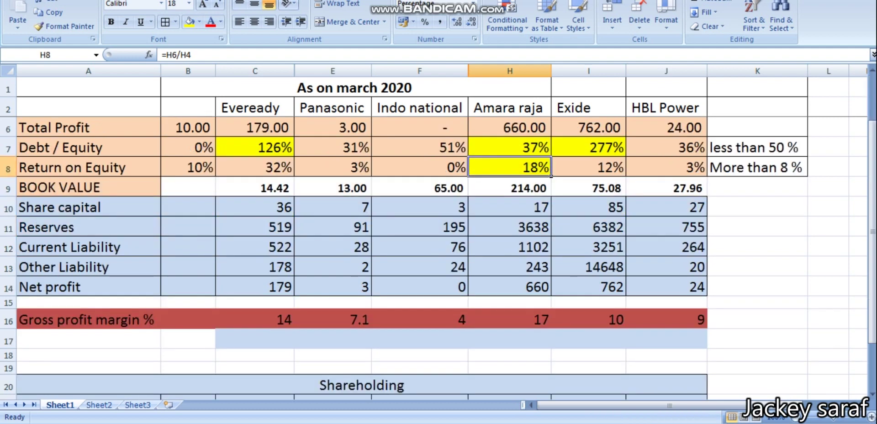
scroll(439, 228, "down", 1)
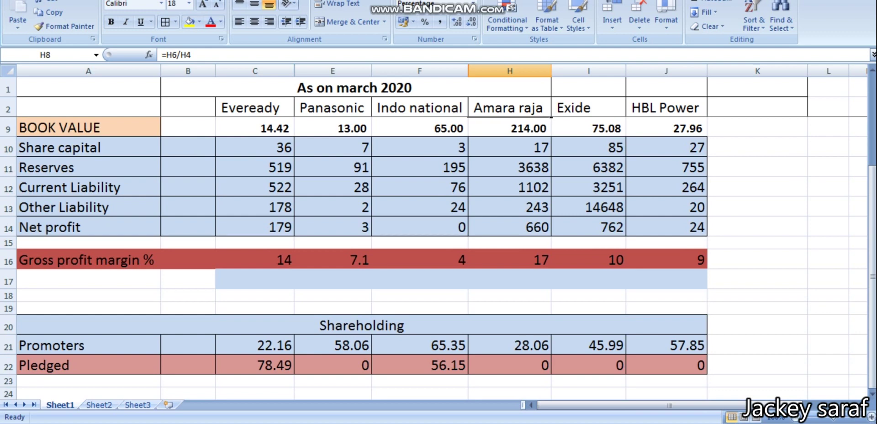
left_click(521, 261)
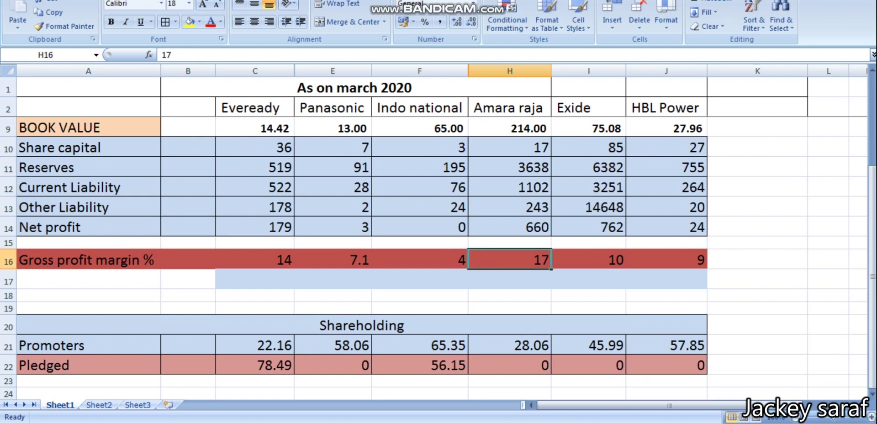
left_click(514, 353)
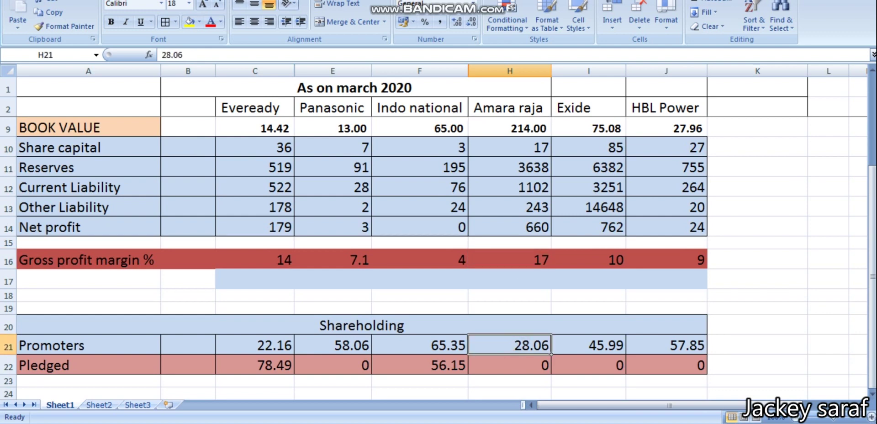
left_click(515, 368)
- Enter 1 for Amara raja in the row beneath Gross profit margin %
left_click(527, 278)
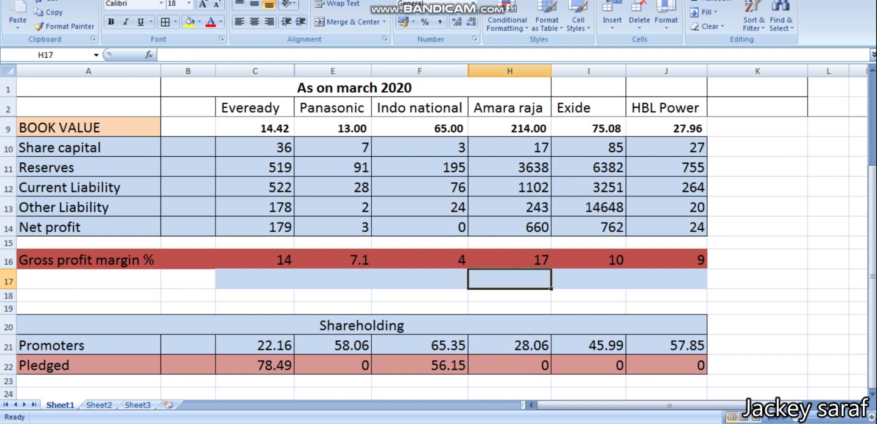
type("1")
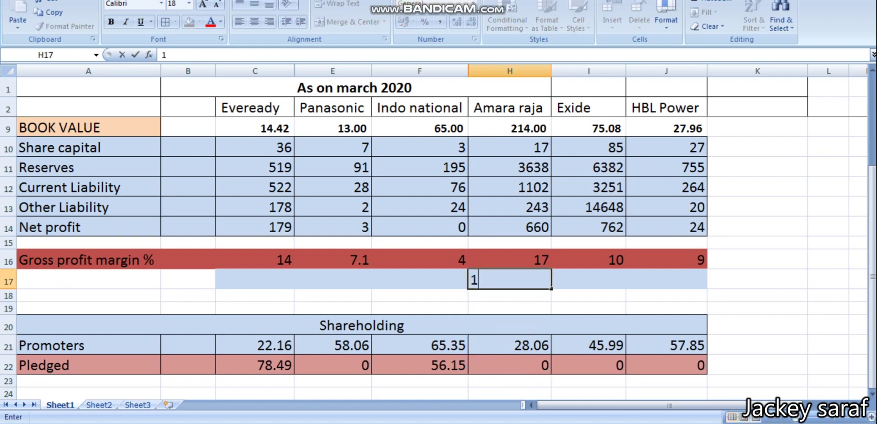
left_click(486, 296)
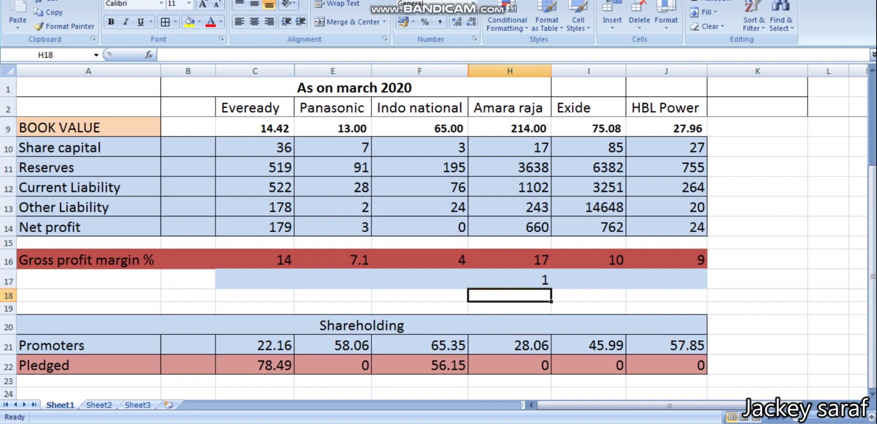
- Check Exide's Other Liability entry, and switch to the browser to view Exide Industries' consolidated Balance Sheet
scroll(439, 274, "up", 2)
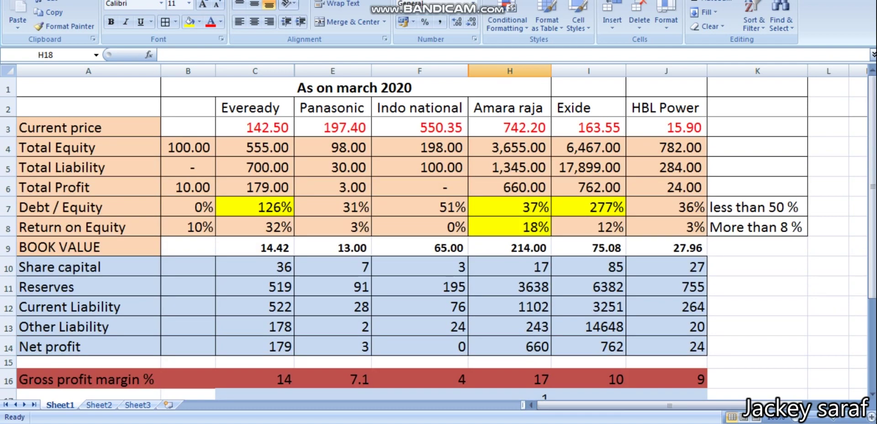
left_click(596, 330)
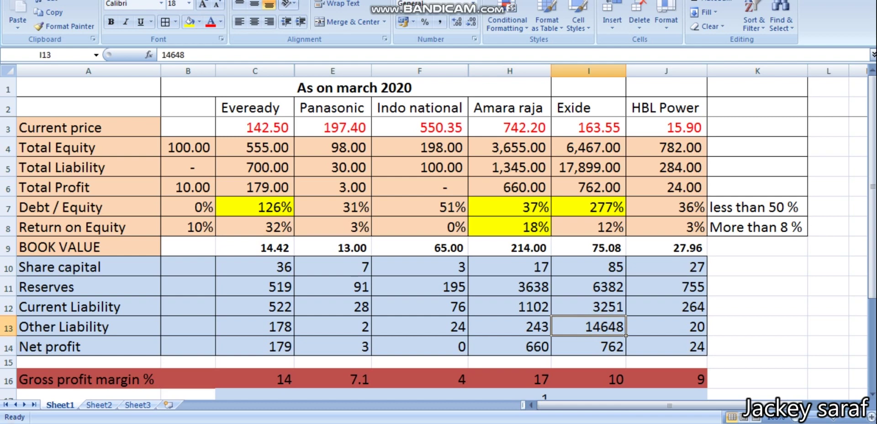
key("alt+Tab")
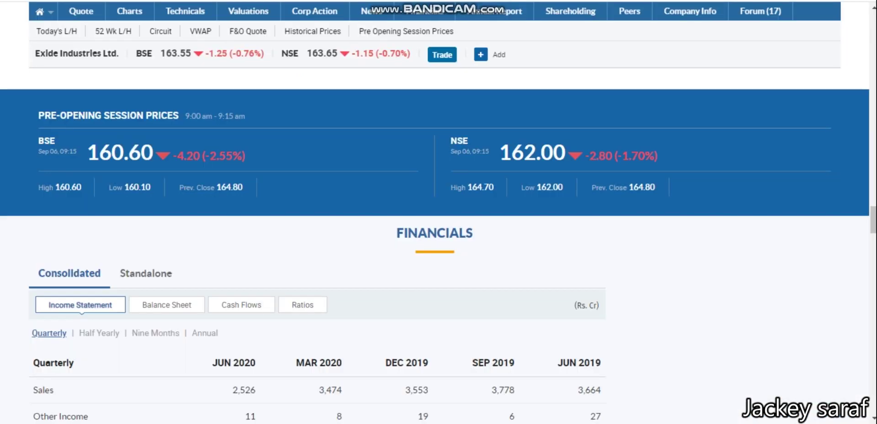
scroll(176, 178, "down", 3)
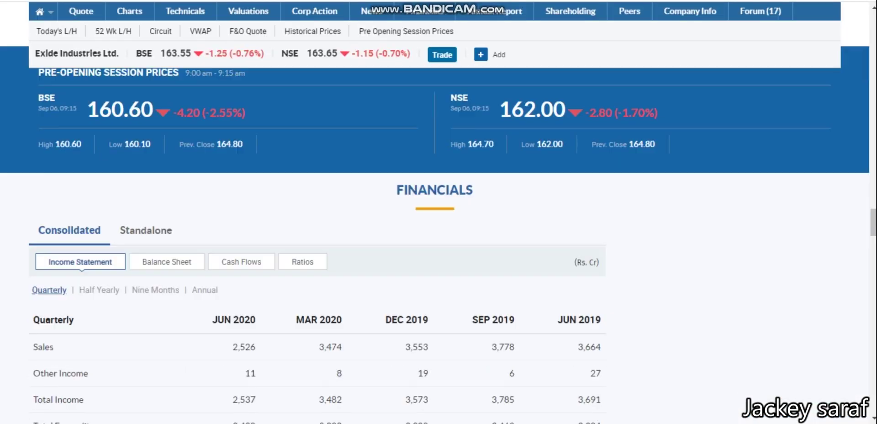
left_click(176, 176)
scroll(320, 229, "down", 2)
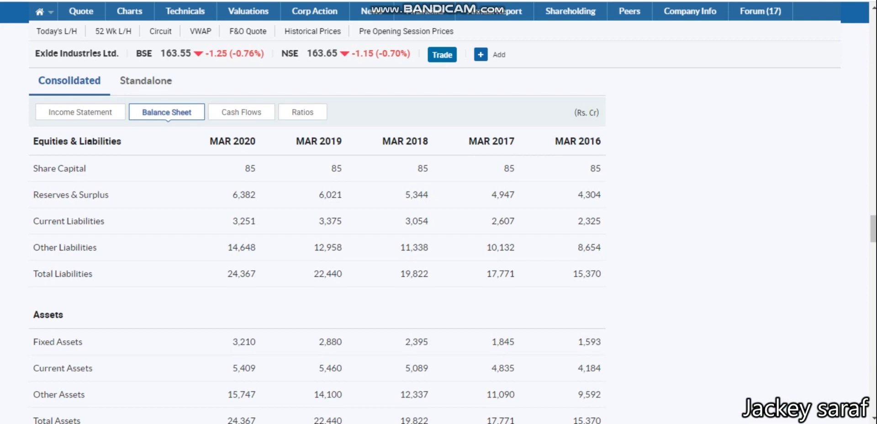
- Mark Other Liabilities with a red bracket around March 2016 and an arrow from March 2017 to March 2020, and clear the drawing
key("ctrl+alt+d")
mouse_move(580, 236)
left_mouse_down()
mouse_move(569, 258)
mouse_move(594, 265)
left_mouse_up()
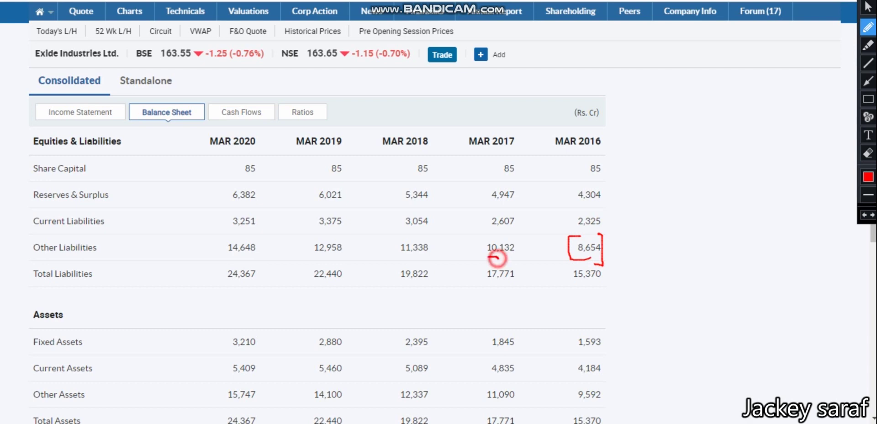
mouse_move(499, 256)
left_mouse_down()
mouse_move(237, 257)
mouse_move(250, 261)
left_mouse_up()
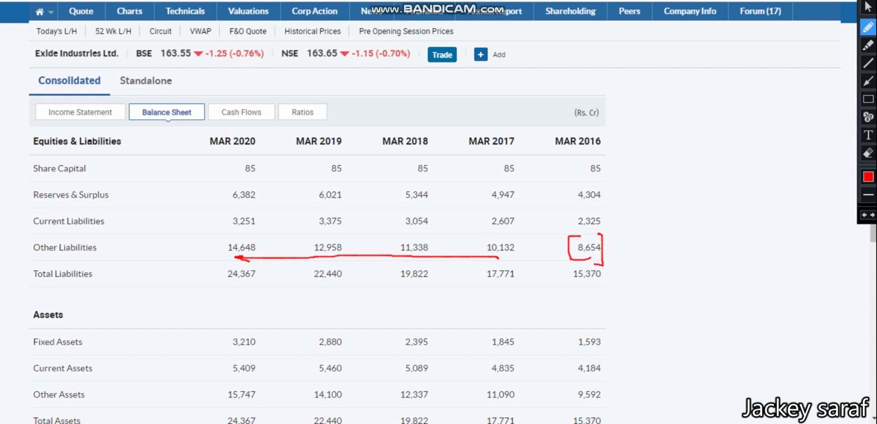
key("ctrl+shift+d")
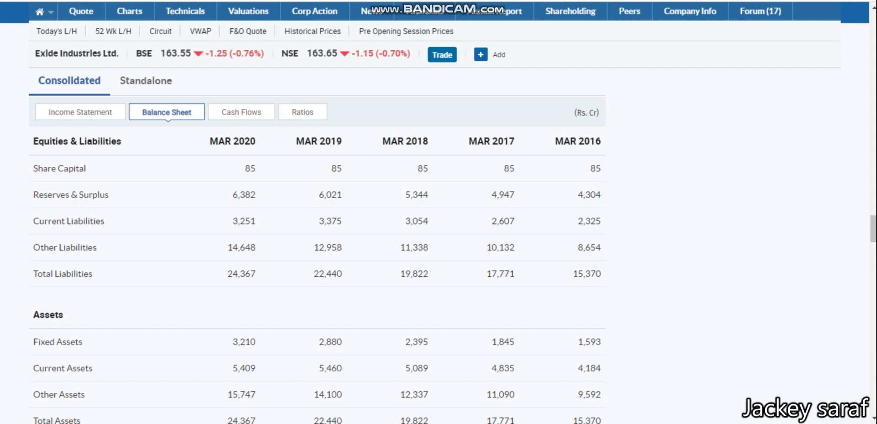
- Switch back to the spreadsheet and check Eveready's promoter and pledged shareholding
key("alt+Tab")
scroll(439, 274, "down", 1)
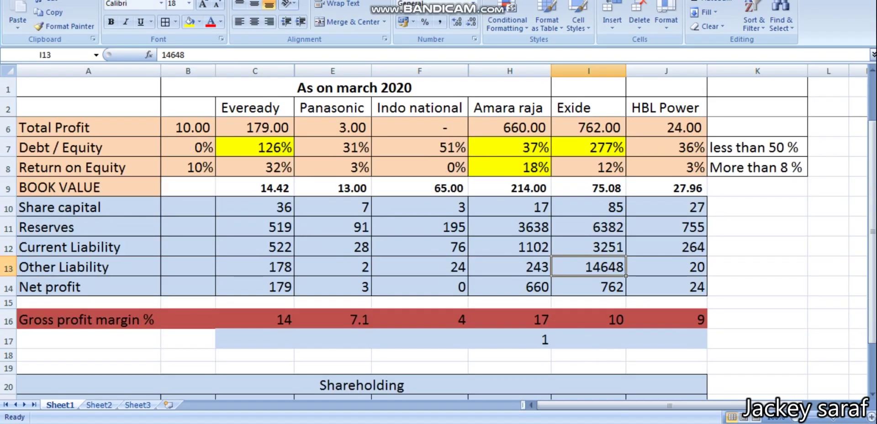
scroll(439, 275, "up", 1)
scroll(439, 274, "down", 2)
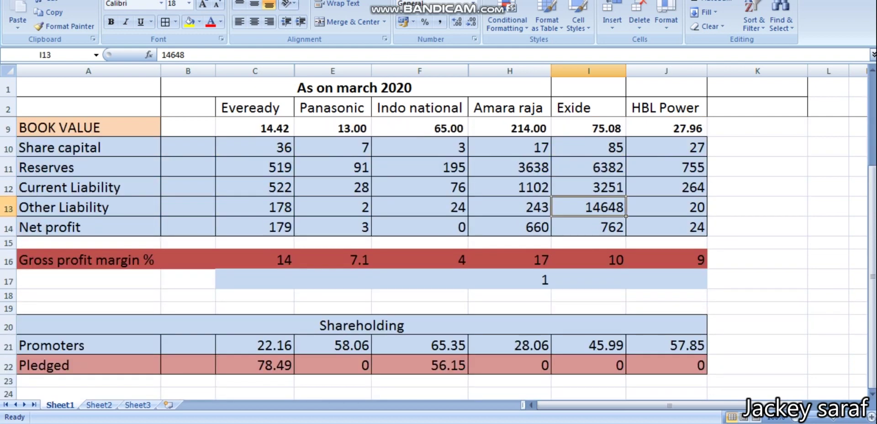
scroll(438, 274, "up", 2)
scroll(439, 274, "down", 3)
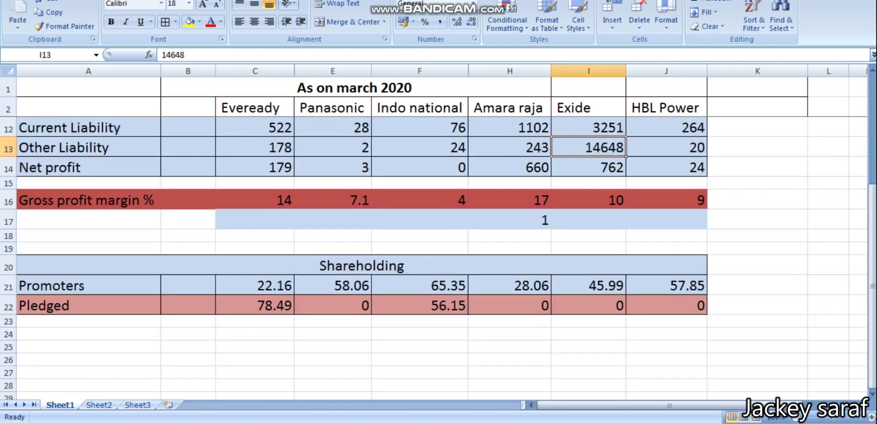
left_click(273, 288)
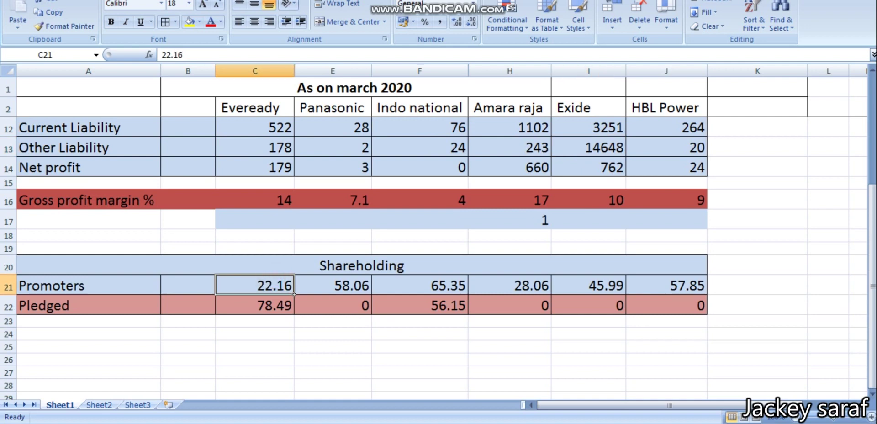
left_click(270, 305)
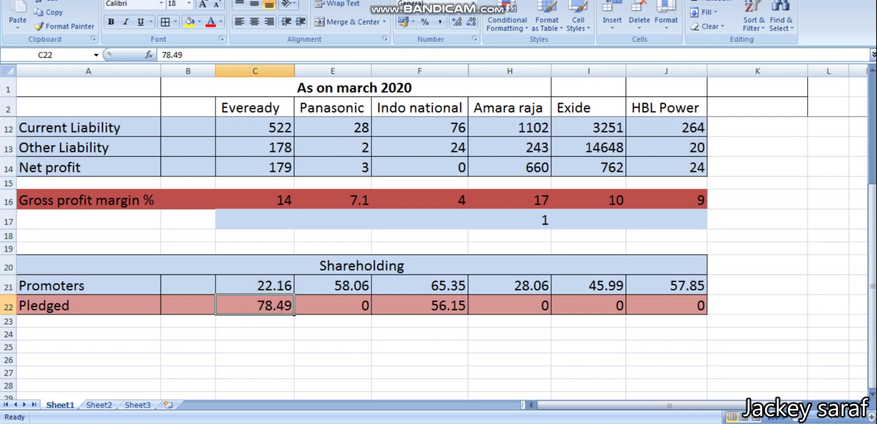
- Compare the net profit and return on equity of Panasonic, Indo national and HBL Power
scroll(439, 229, "up", 2)
scroll(439, 228, "up", 1)
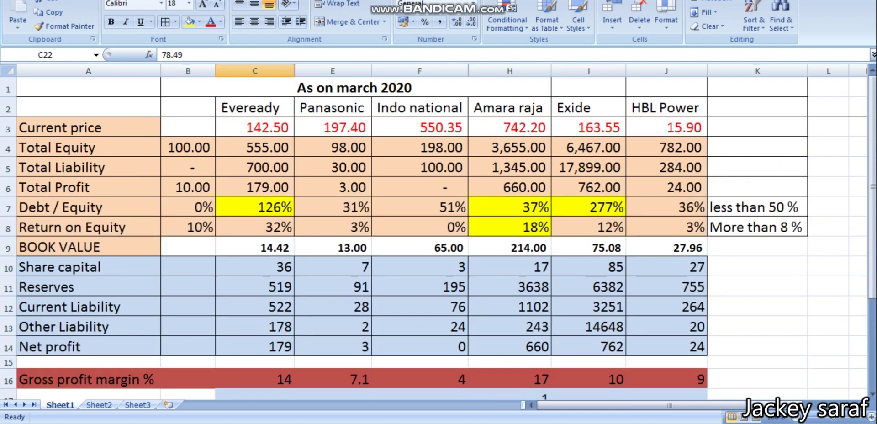
scroll(439, 229, "down", 1)
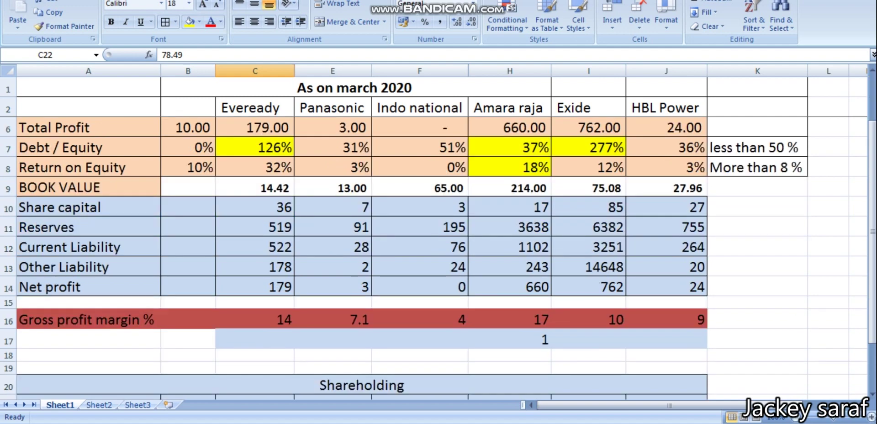
left_click(357, 288)
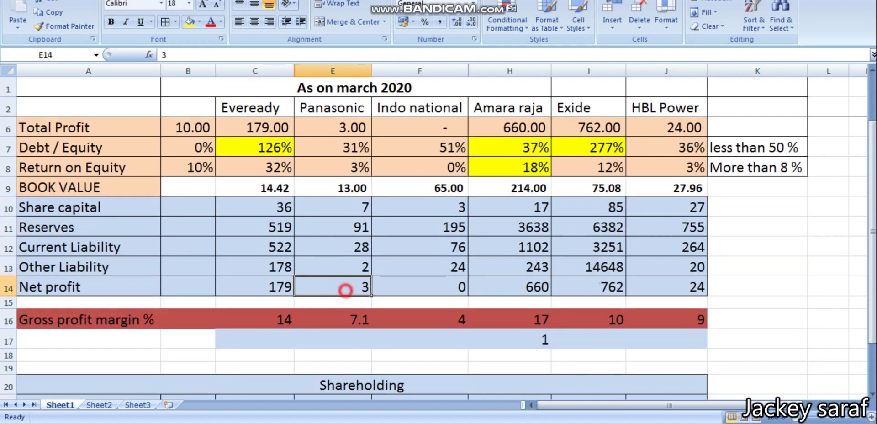
left_click(417, 287)
left_click(649, 283)
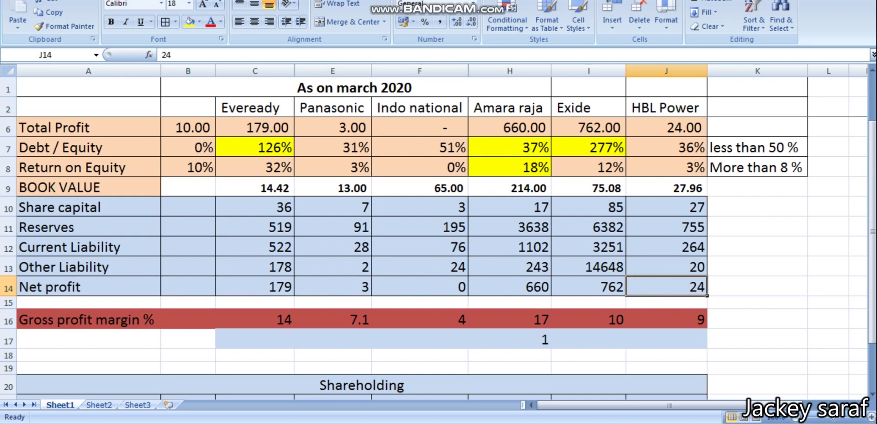
left_click(676, 167)
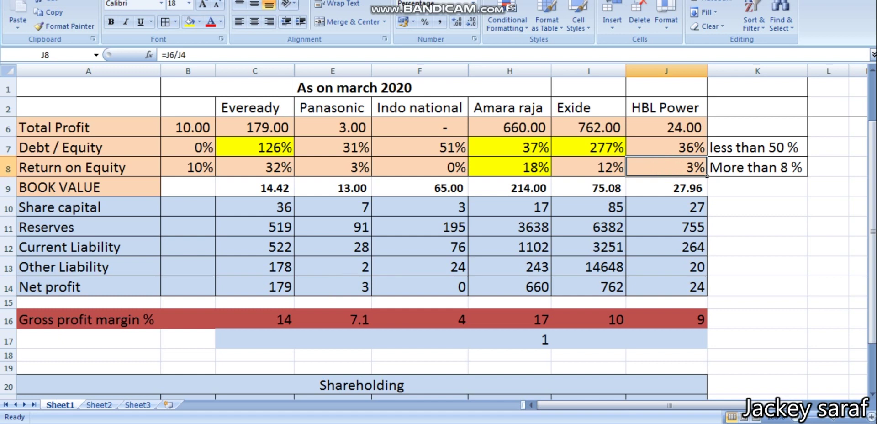
left_click(667, 288)
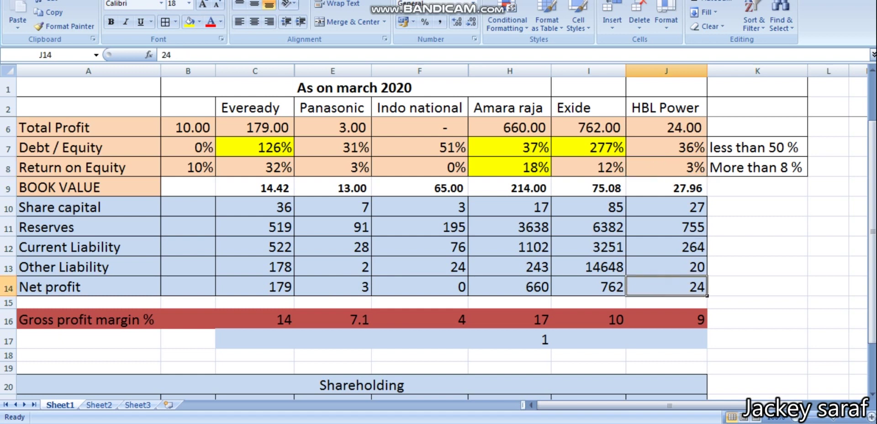
left_click_drag(420, 287, 334, 287)
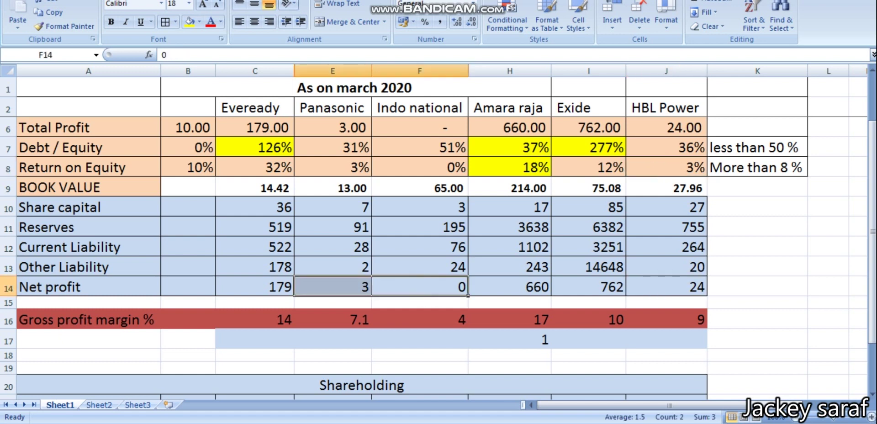
left_click(434, 167)
left_click(352, 166)
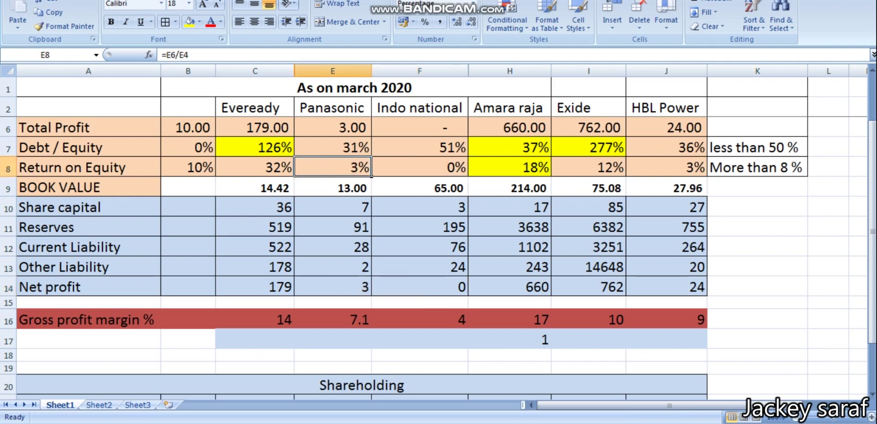
- Check HBL Power's Debt / Equity ratio and enter 2 for the company in the row beneath Gross profit margin %
scroll(372, 176, "up", 1)
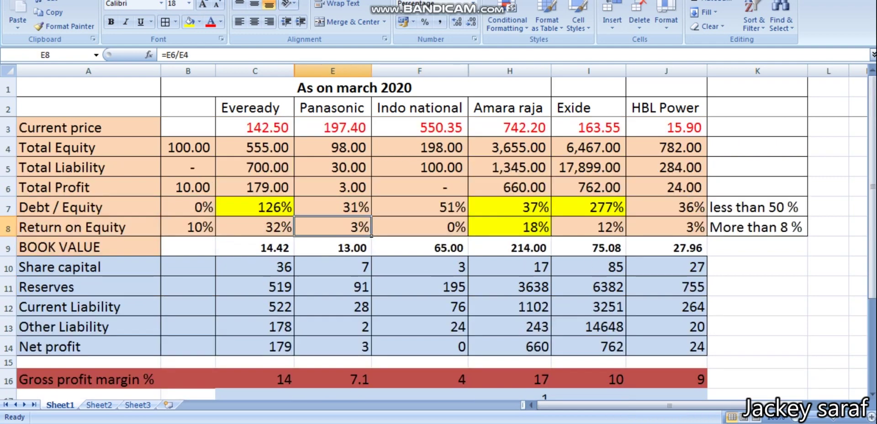
left_click(704, 211)
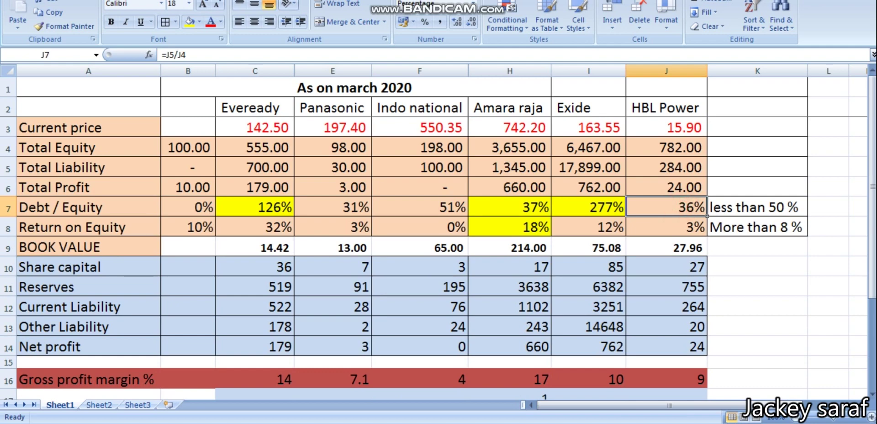
scroll(438, 237, "down", 1)
left_click(672, 337)
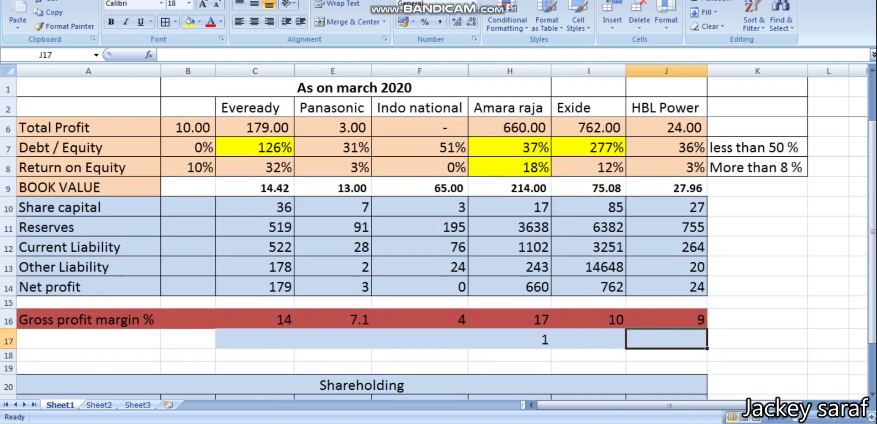
type("2")
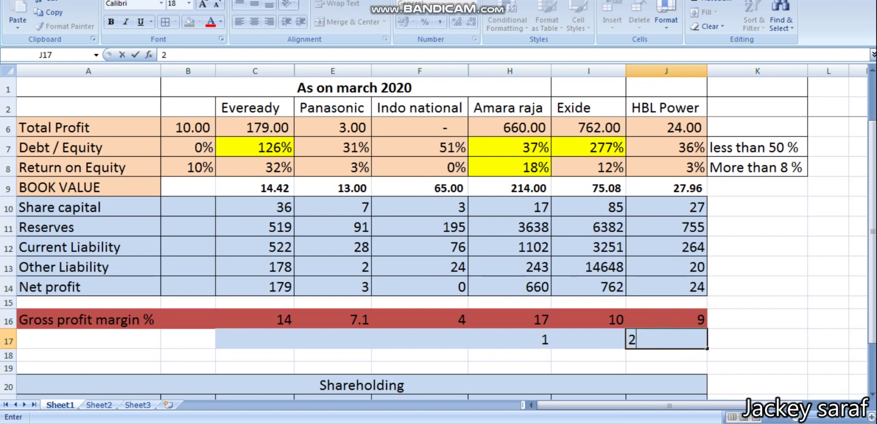
left_click(751, 351)
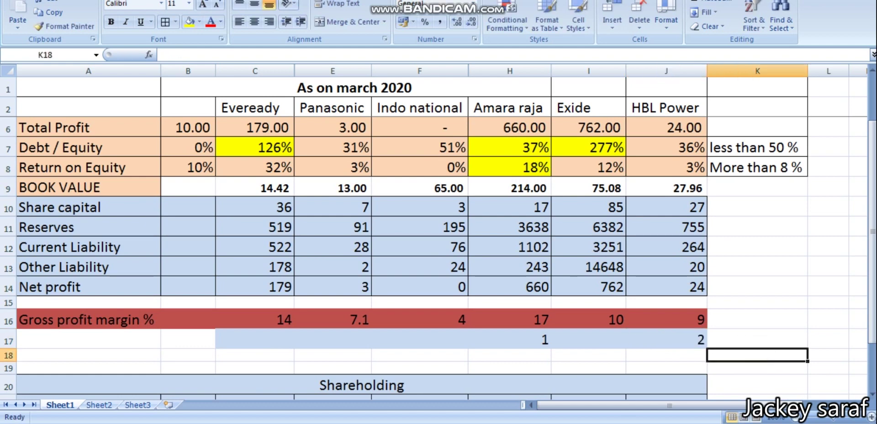
- Switch to the browser and examine the recent price trend on HBL Power Systems' weekly TradingView chart
scroll(438, 228, "down", 1)
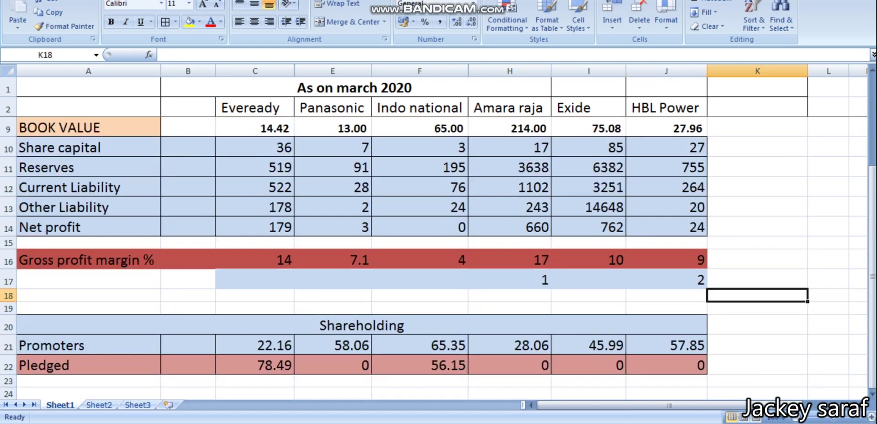
key("alt+Tab")
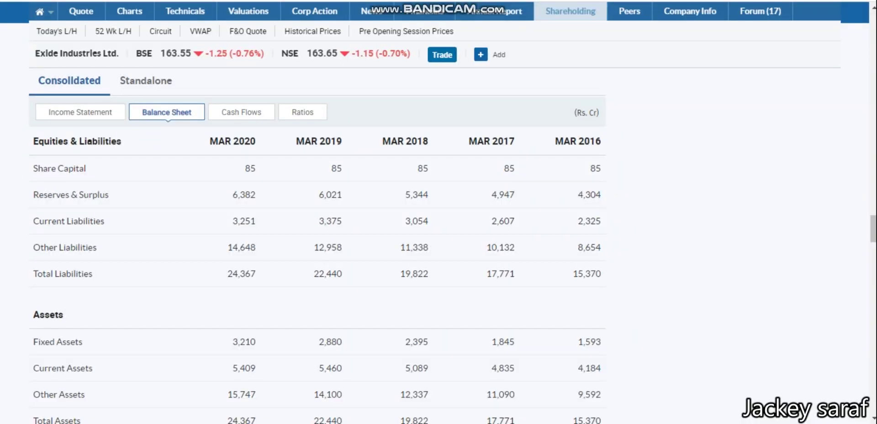
key("ctrl+Tab")
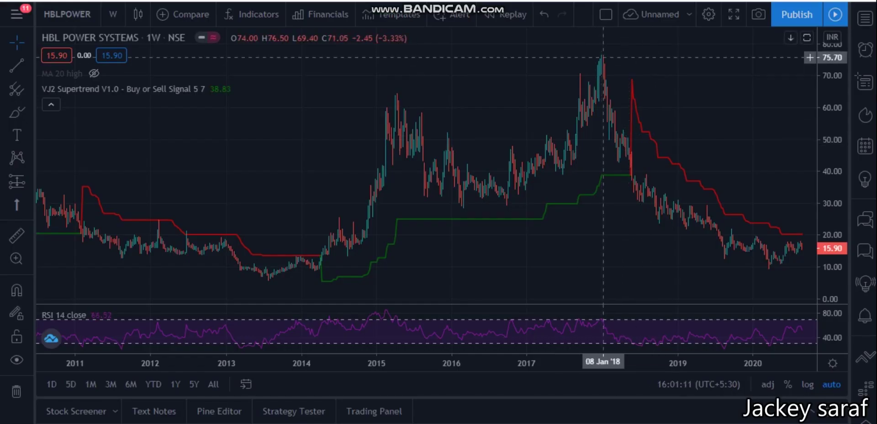
scroll(684, 128, "up", 6)
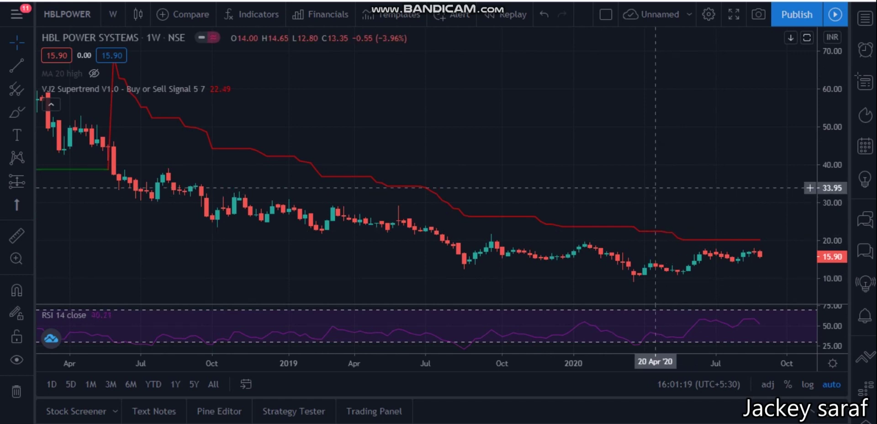
scroll(661, 187, "up", 3)
scroll(660, 187, "down", 2)
scroll(657, 187, "up", 3)
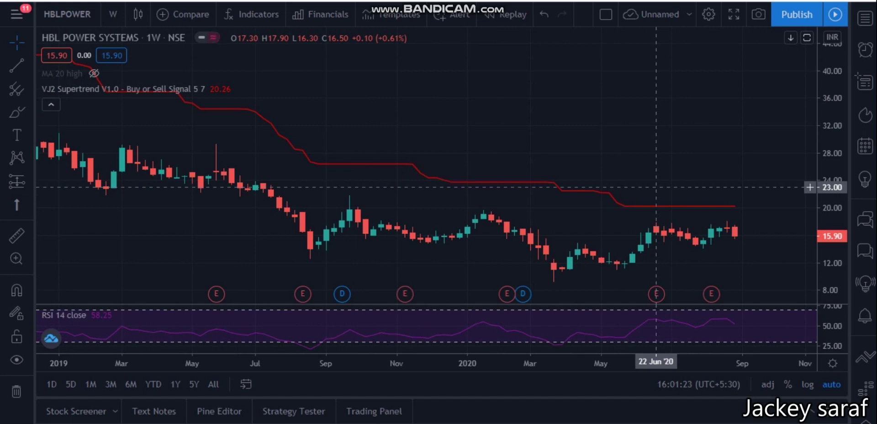
scroll(652, 147, "down", 4)
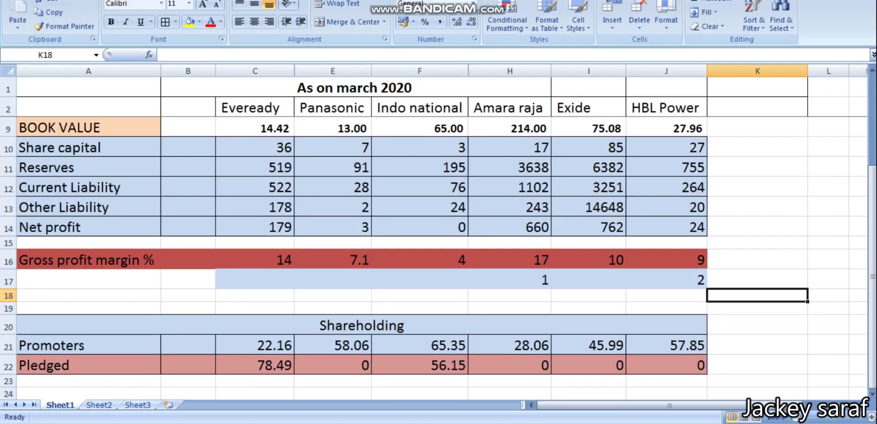
- Review the ranked Amara raja and HBL Power columns in the spreadsheet, and check Exide's Other Liability entry
left_click(672, 284)
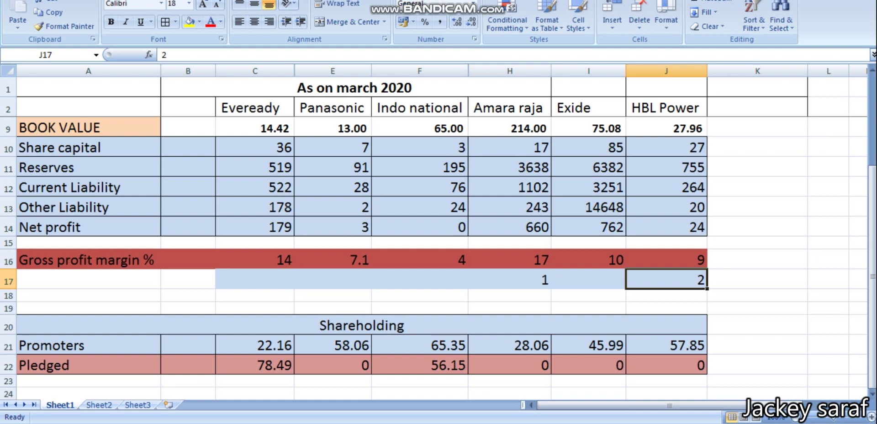
left_click(653, 71)
left_click(509, 71)
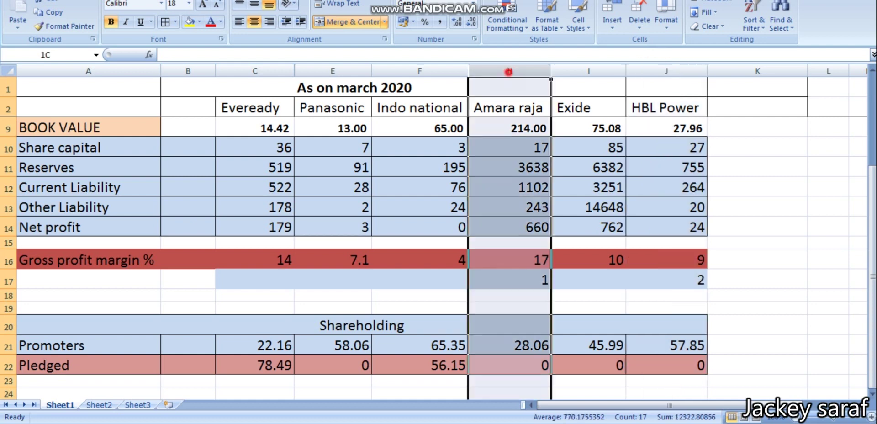
left_click(658, 71)
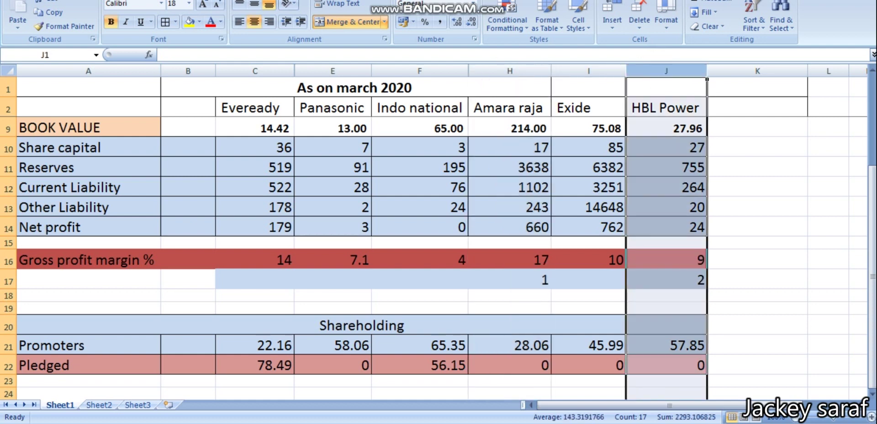
left_click(593, 207)
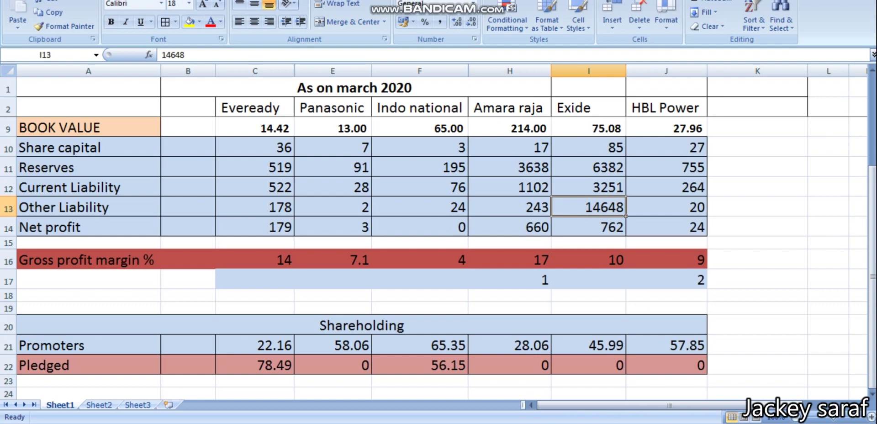
- Compare book value with current price for Indo national and Panasonic
scroll(438, 274, "up", 2)
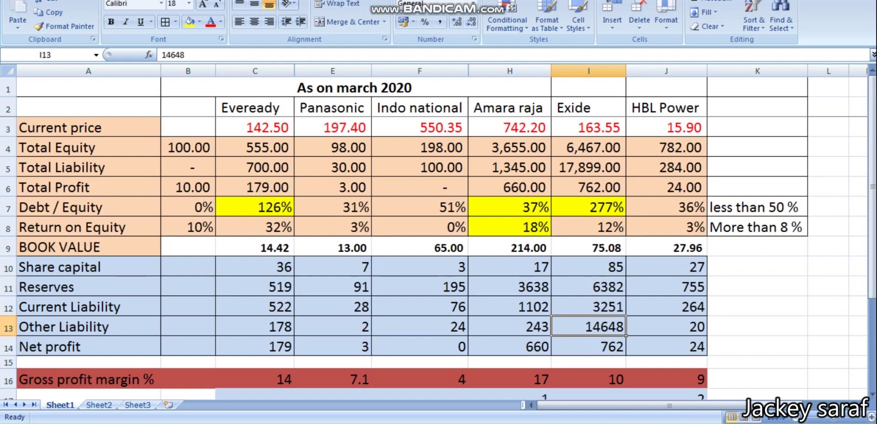
left_click(429, 266)
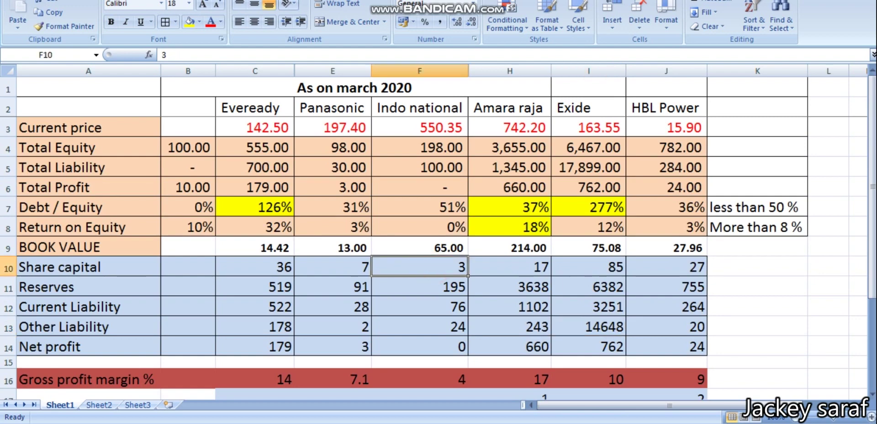
left_click(436, 248)
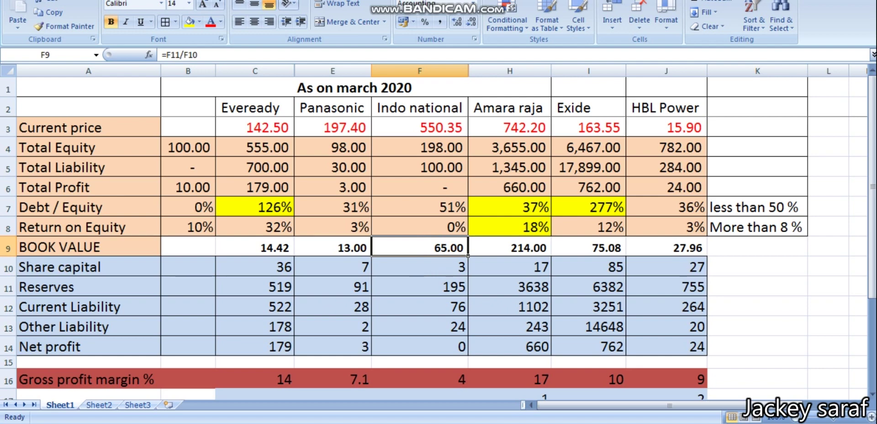
left_click(441, 127)
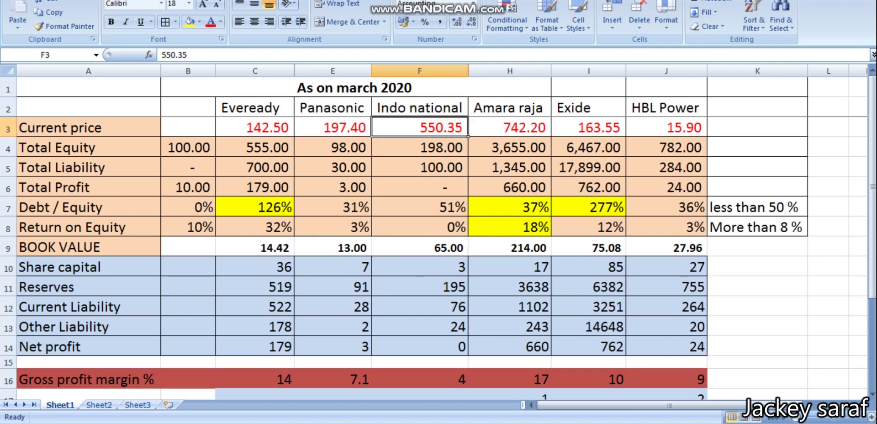
left_click(420, 71)
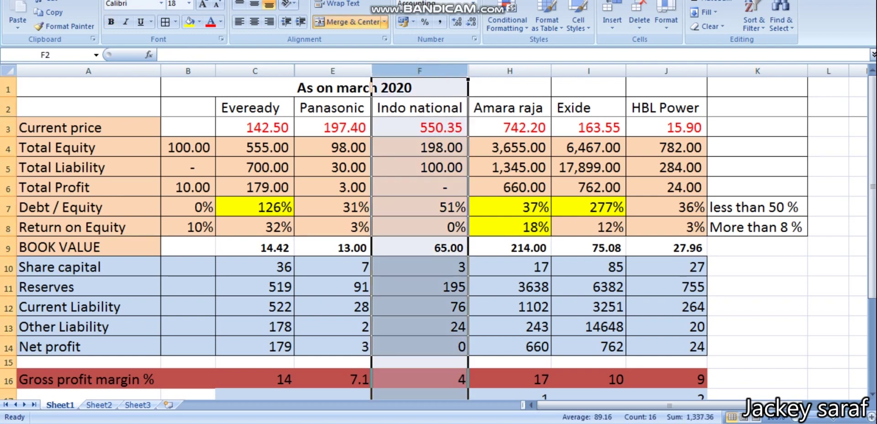
left_click(332, 247)
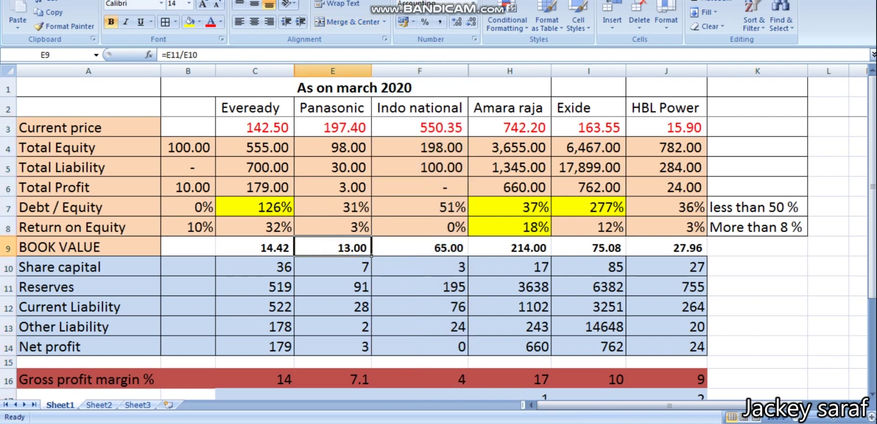
left_click(351, 127)
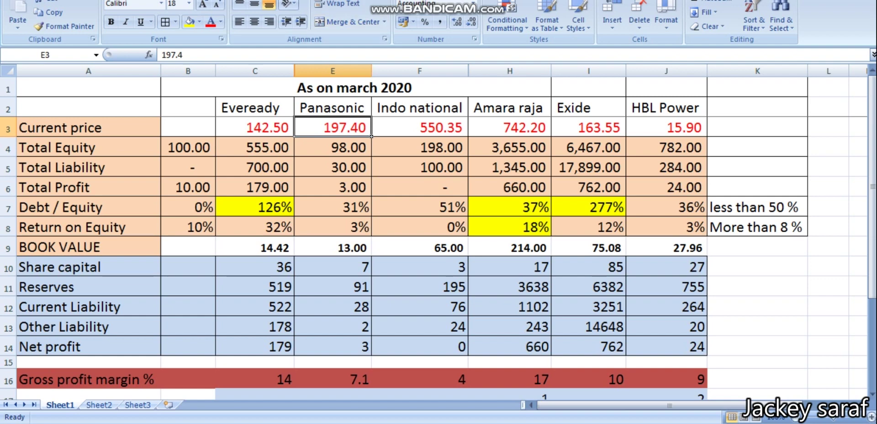
- Check Eveready's Promoters and Pledged figures in the Shareholding section, then return to the top of the comparison
scroll(438, 237, "down", 1)
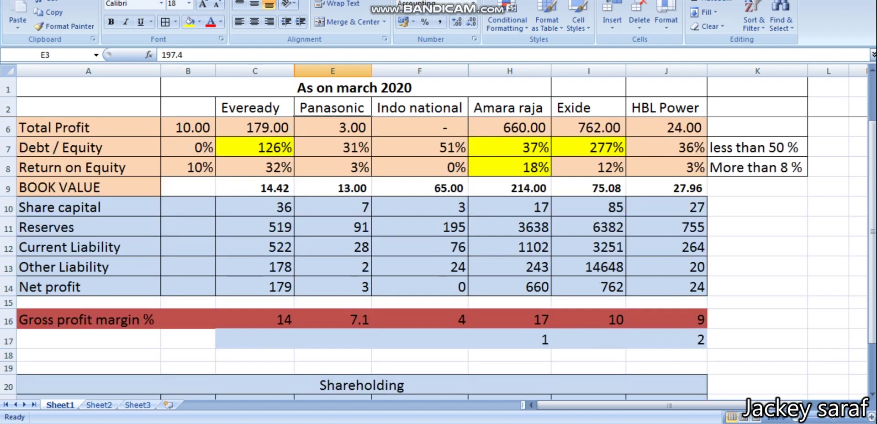
scroll(439, 238, "down", 2)
left_click_drag(241, 285, 247, 305)
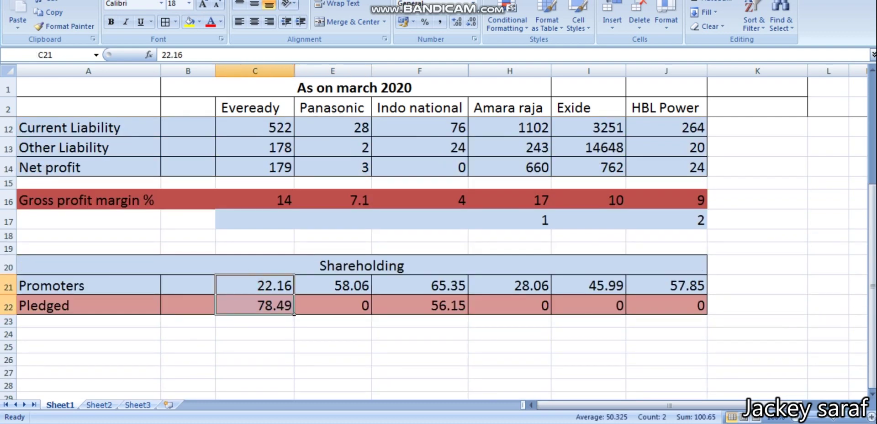
scroll(439, 238, "up", 3)
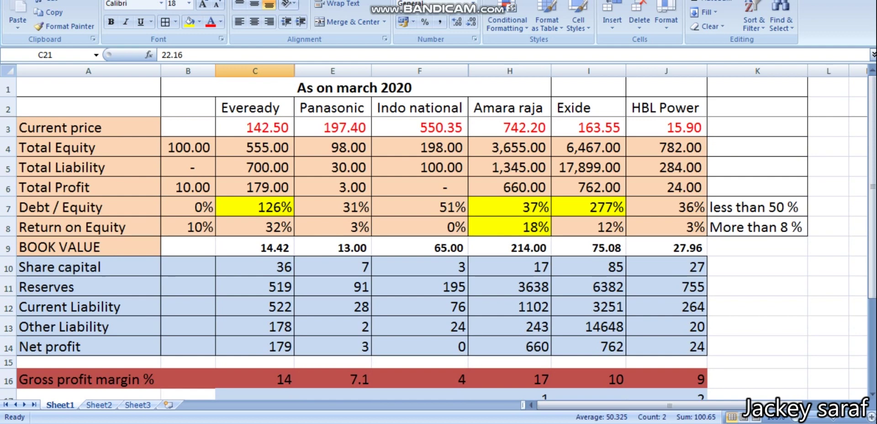
scroll(514, 238, "down", 2)
scroll(514, 238, "up", 2)
- Review the Amara raja column, then the HBL Power column from Current price down to the rank row
left_click(514, 70)
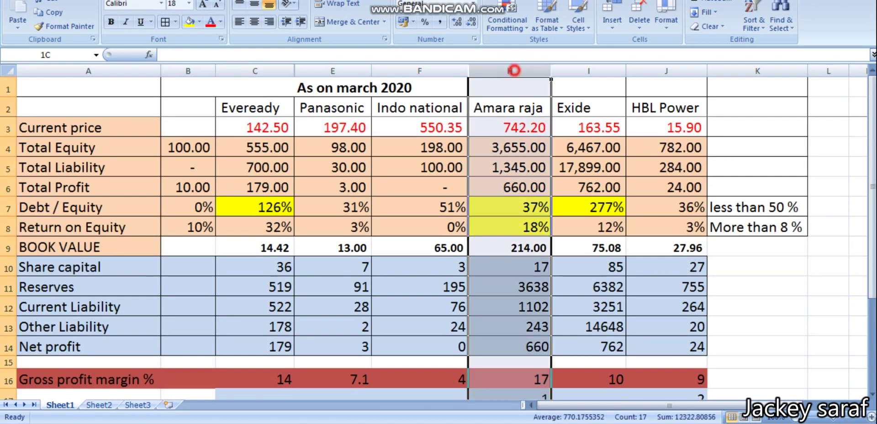
left_click(667, 71)
scroll(439, 238, "down", 1)
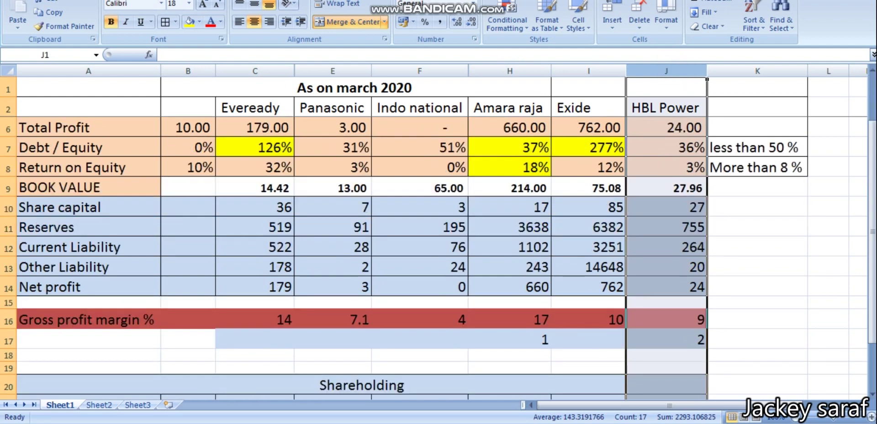
scroll(438, 238, "up", 1)
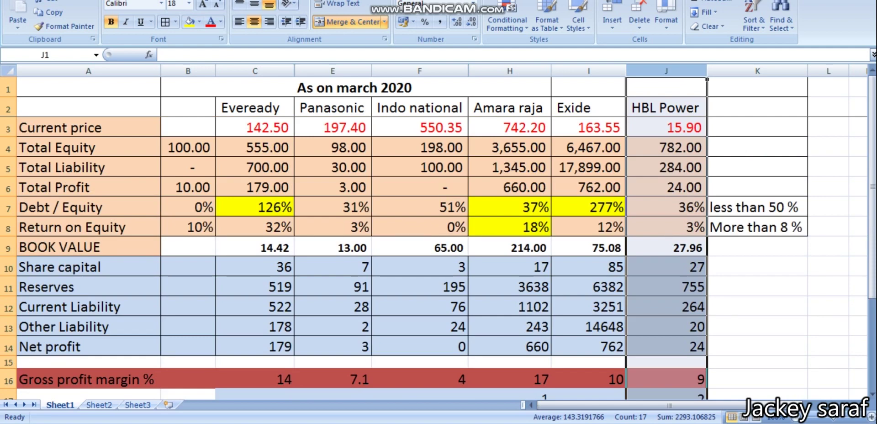
scroll(439, 237, "down", 1)
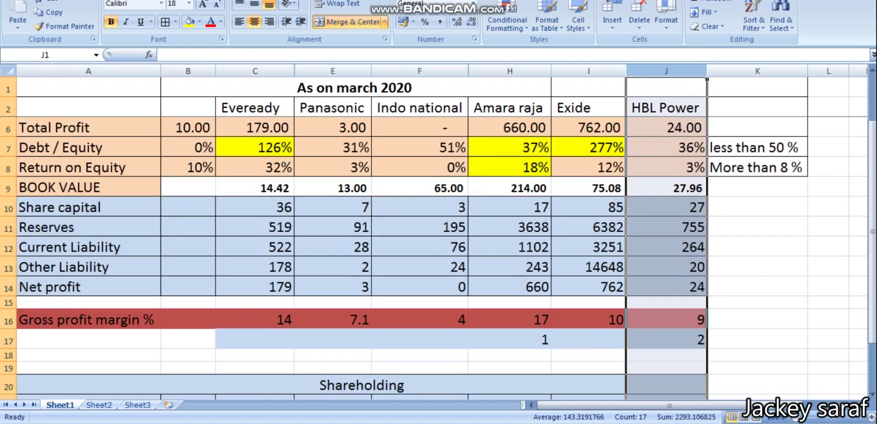
- Check the Net profit of Indo national and Panasonic against the full Amara raja and HBL Power columns
left_click_drag(402, 286, 347, 287)
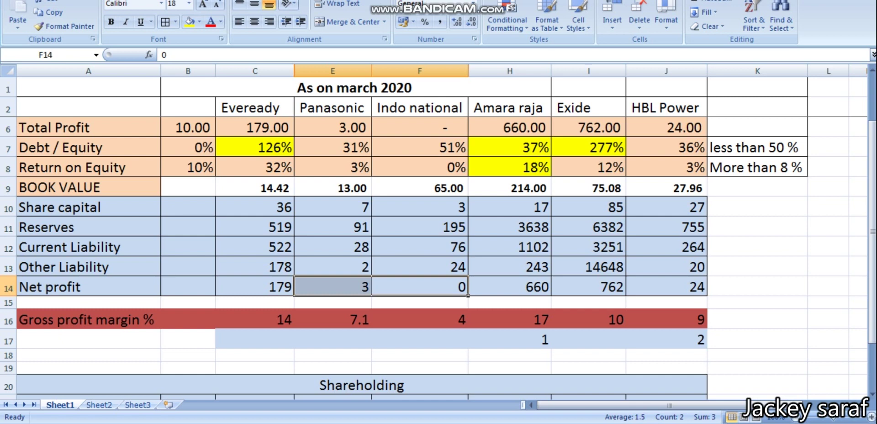
left_click(510, 71)
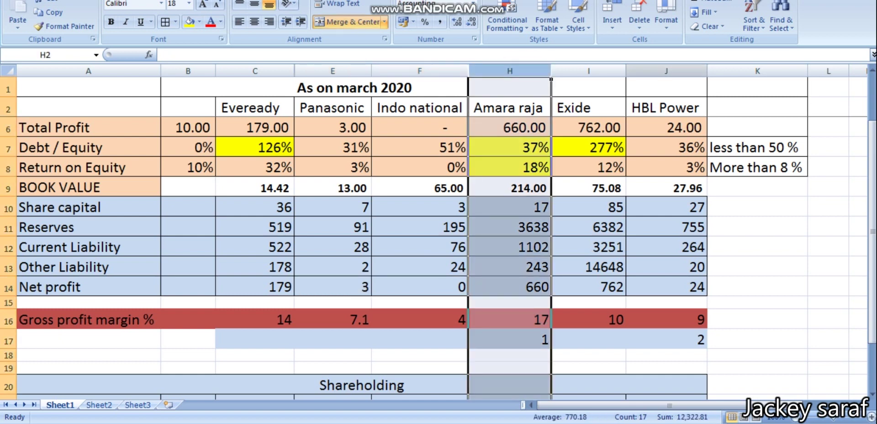
left_click(667, 70)
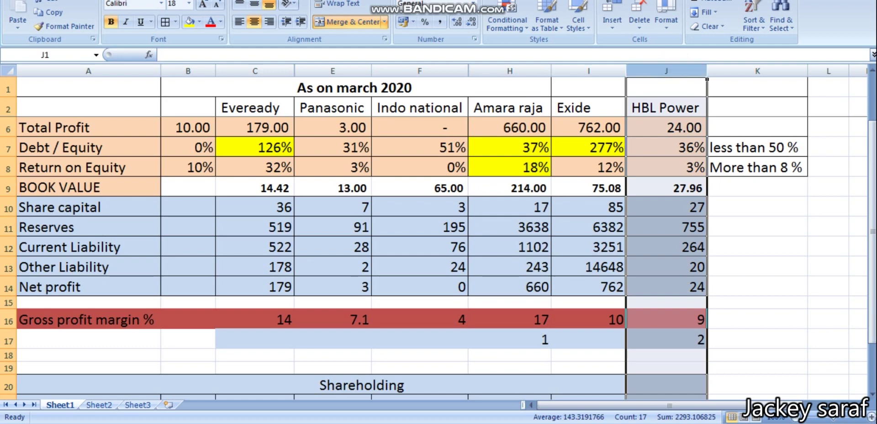
- Compare the Current price entries of Amara raja and HBL Power
scroll(438, 229, "up", 1)
left_click(520, 130)
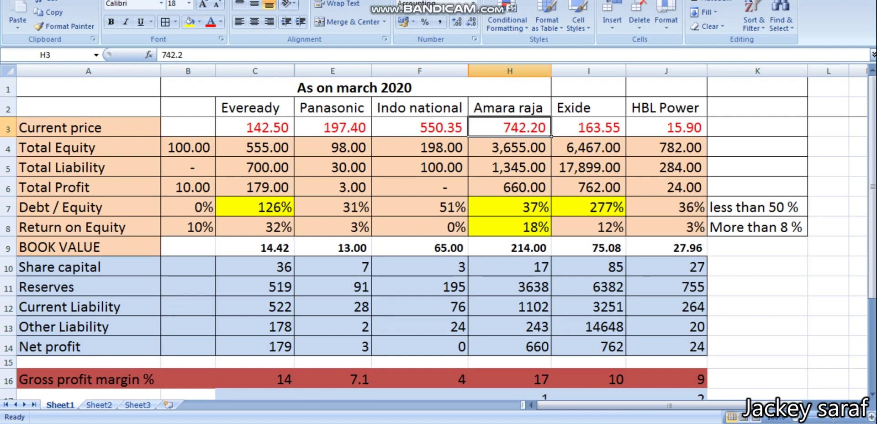
left_click(666, 127)
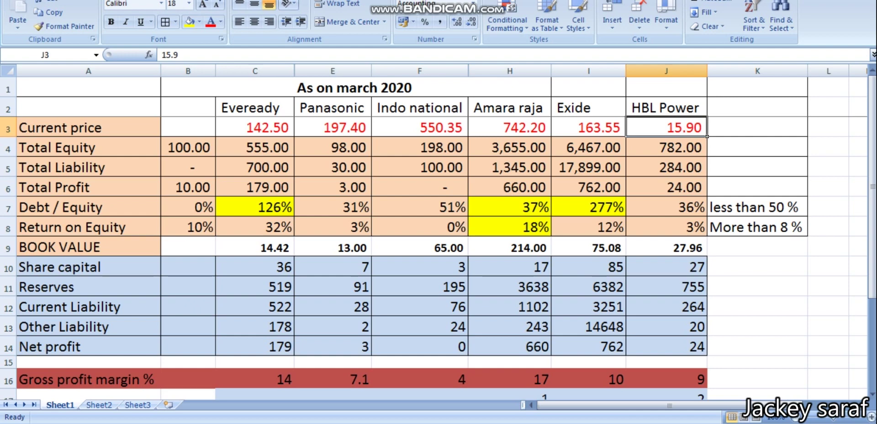
left_click(510, 127)
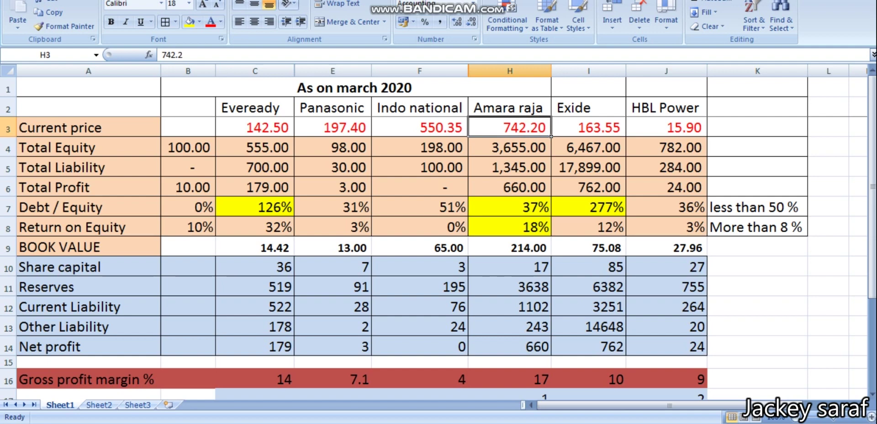
- Check Amara raja's Debt / Equity, Return on Equity and book value, then highlight its whole column
left_click(526, 207)
double_click(508, 227)
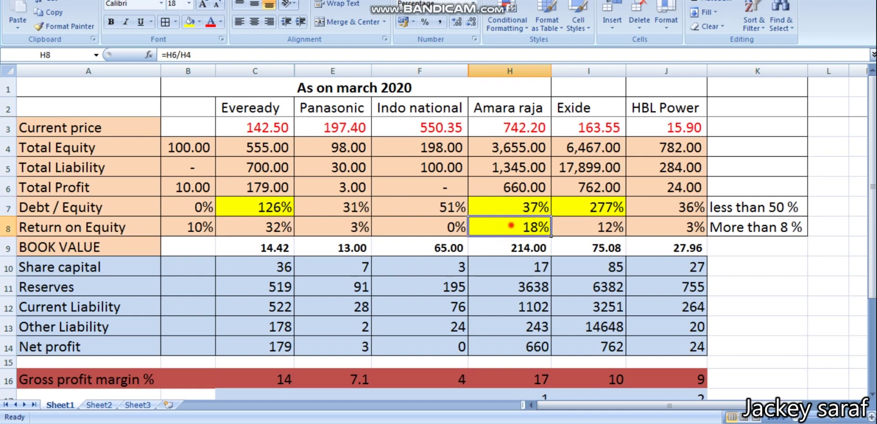
key("Return")
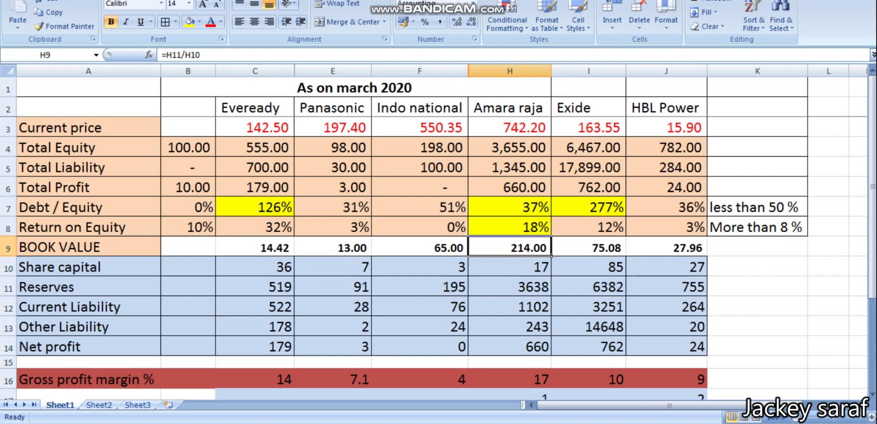
left_click(510, 71)
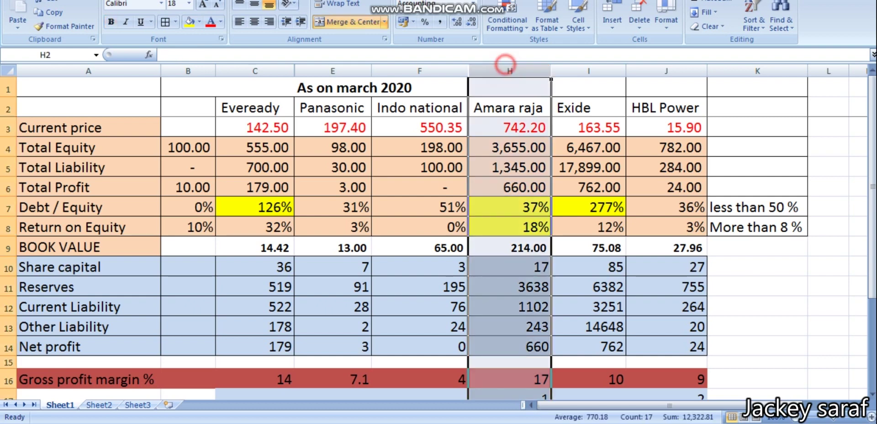
- Highlight the HBL Power column and check its Promoters and Pledged shareholding figures
left_click(666, 71)
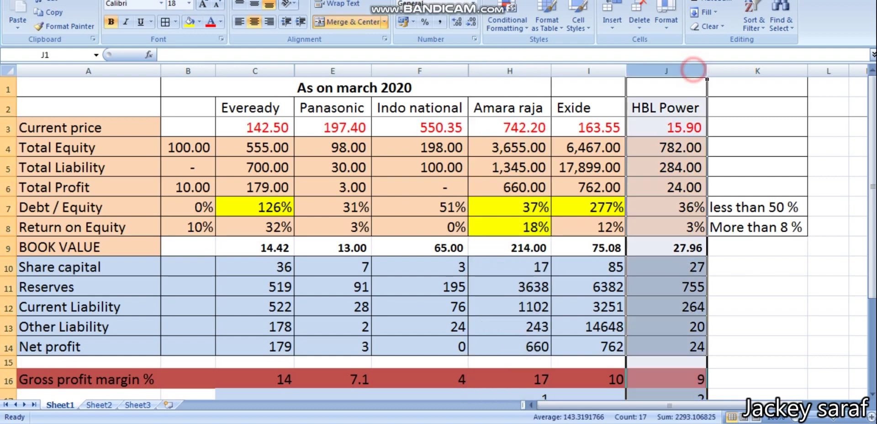
scroll(438, 275, "down", 2)
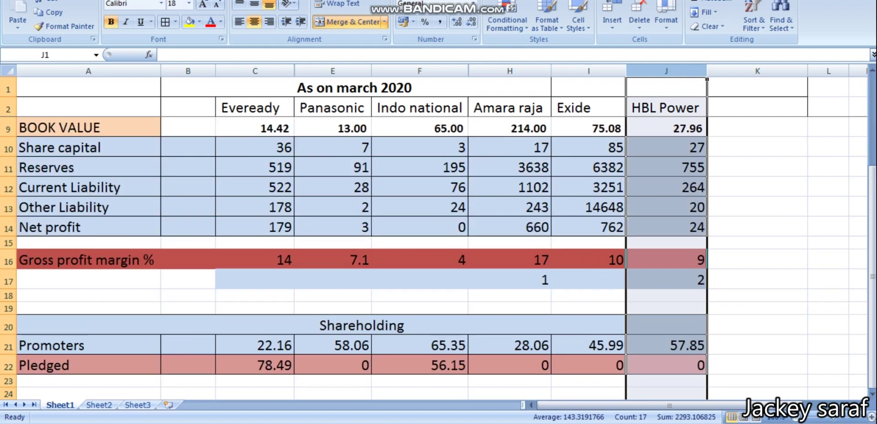
left_click(688, 345)
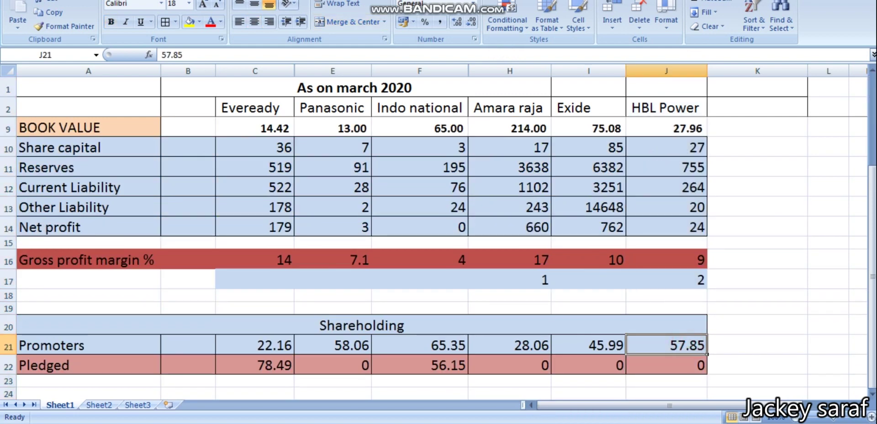
left_click(666, 368)
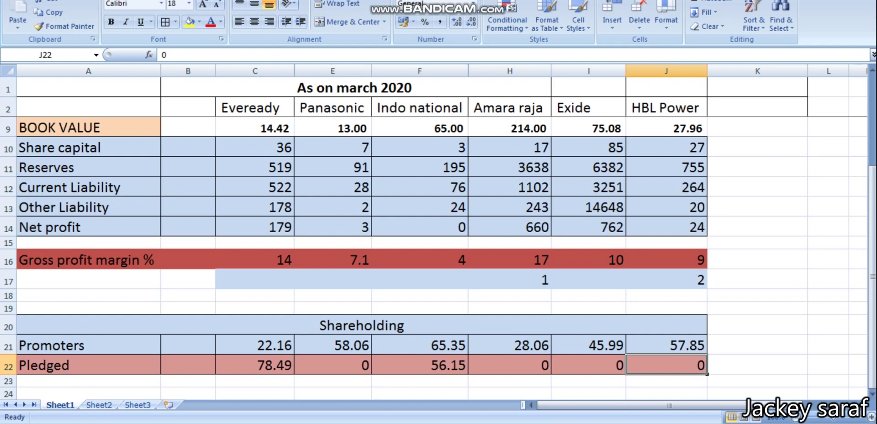
- Return to the top of the comparison and highlight the Amara raja and HBL Power columns in turn
scroll(439, 238, "up", 2)
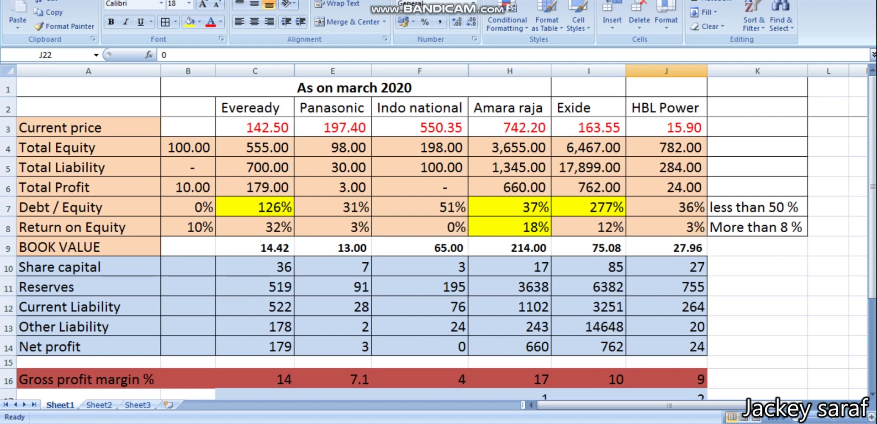
left_click(510, 71)
left_click(667, 70)
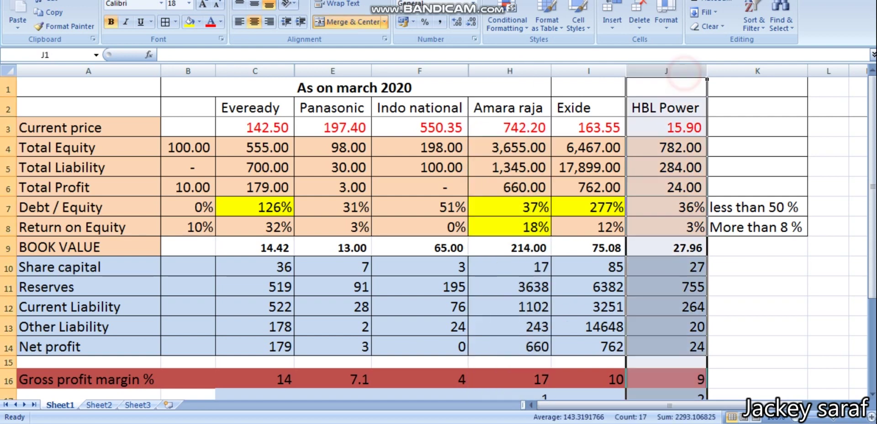